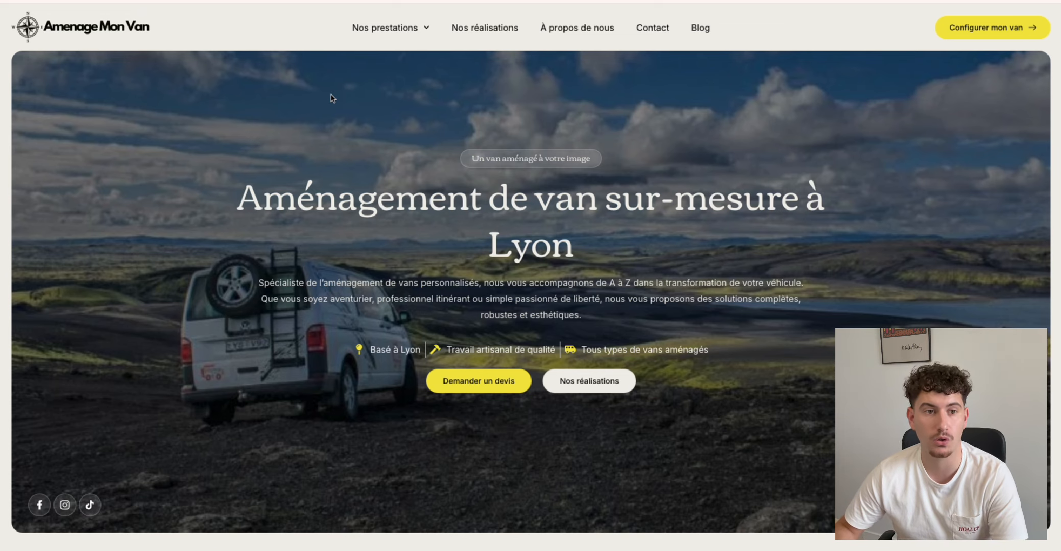
# Open Google Maps from the list of Google apps in a new browser tab.
pyautogui.press('super+t')
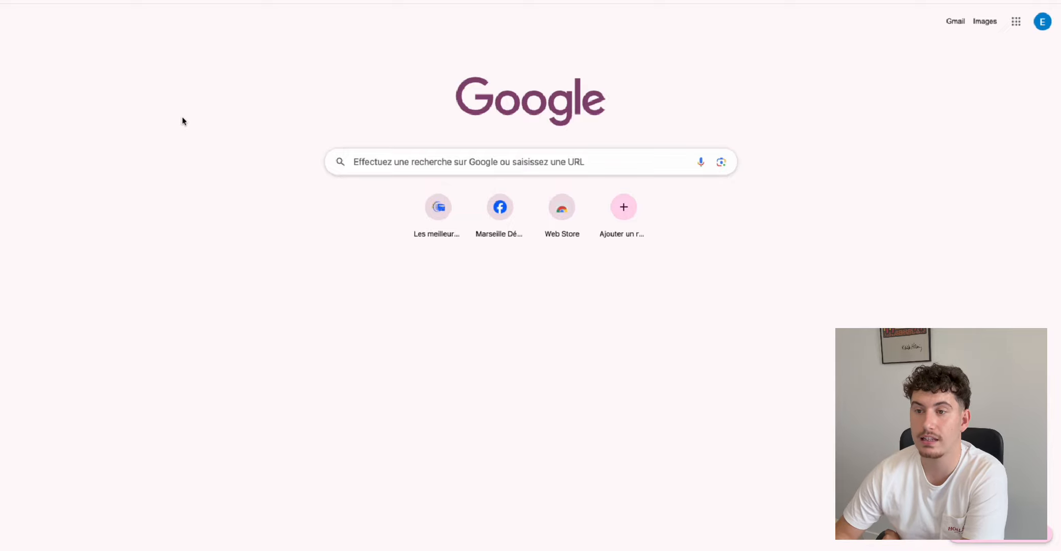
pyautogui.click(1016, 23)
pyautogui.scroll(-2, 977, 142)
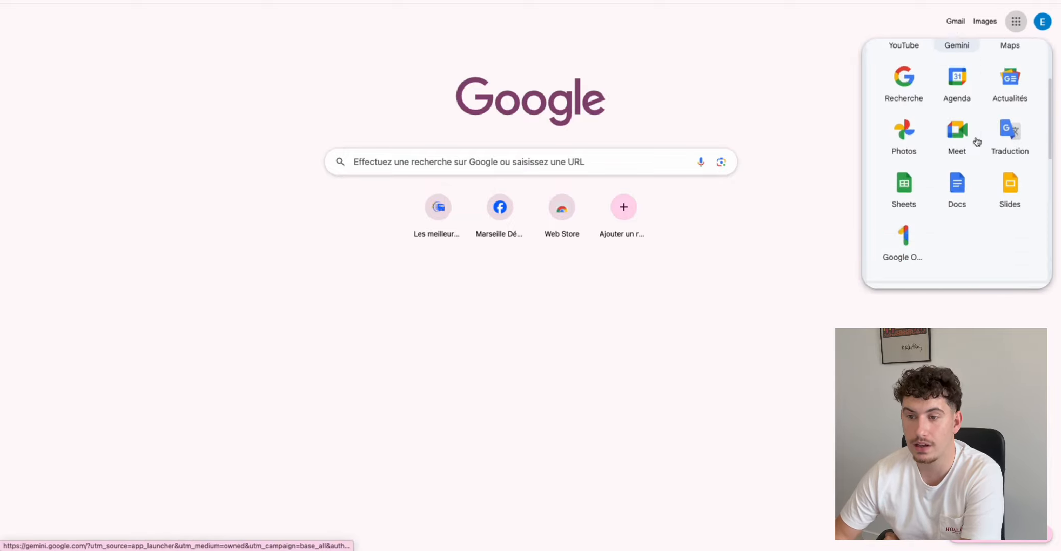
pyautogui.scroll(-10, 977, 141)
pyautogui.scroll(3, 970, 148)
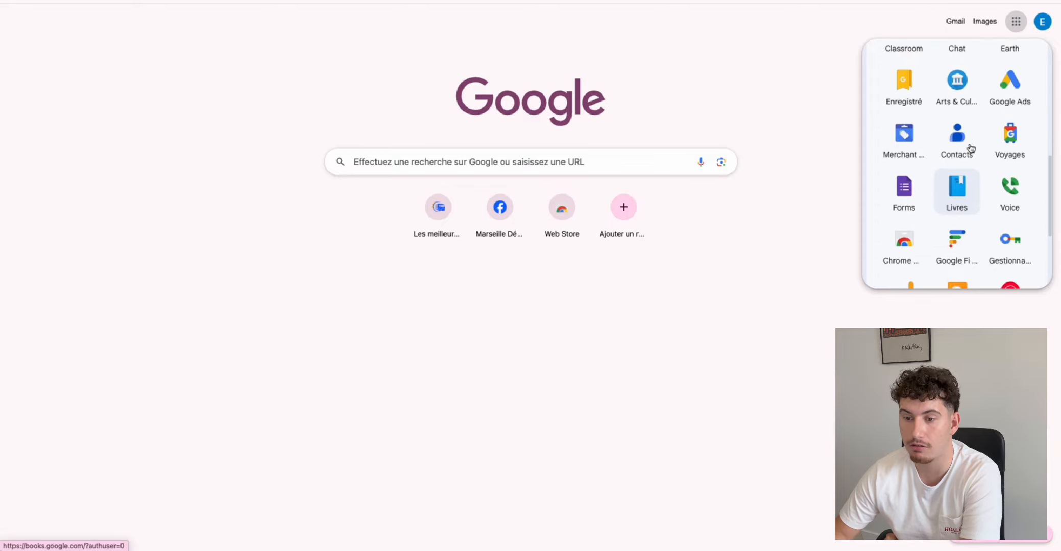
pyautogui.scroll(-5, 971, 148)
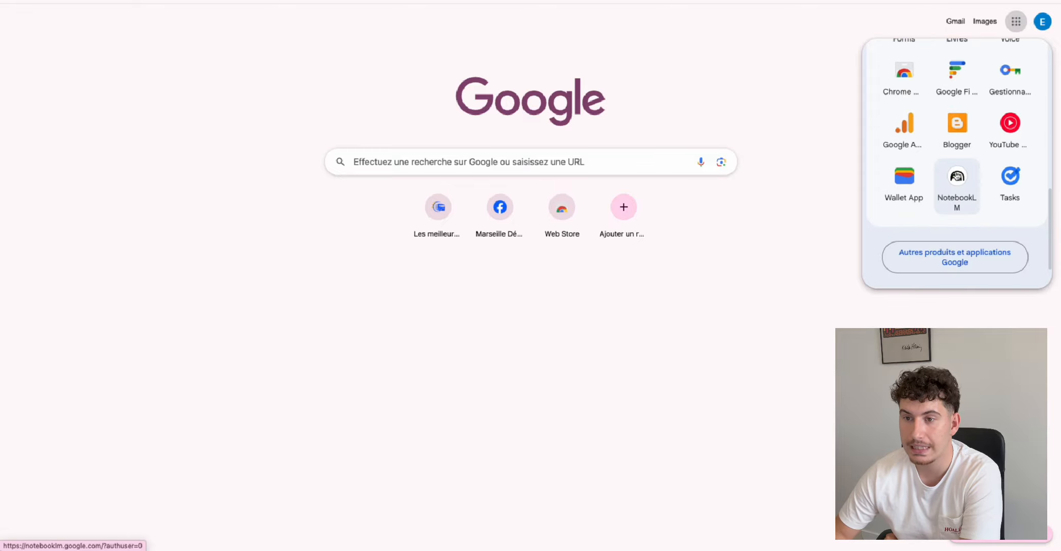
pyautogui.scroll(8, 954, 140)
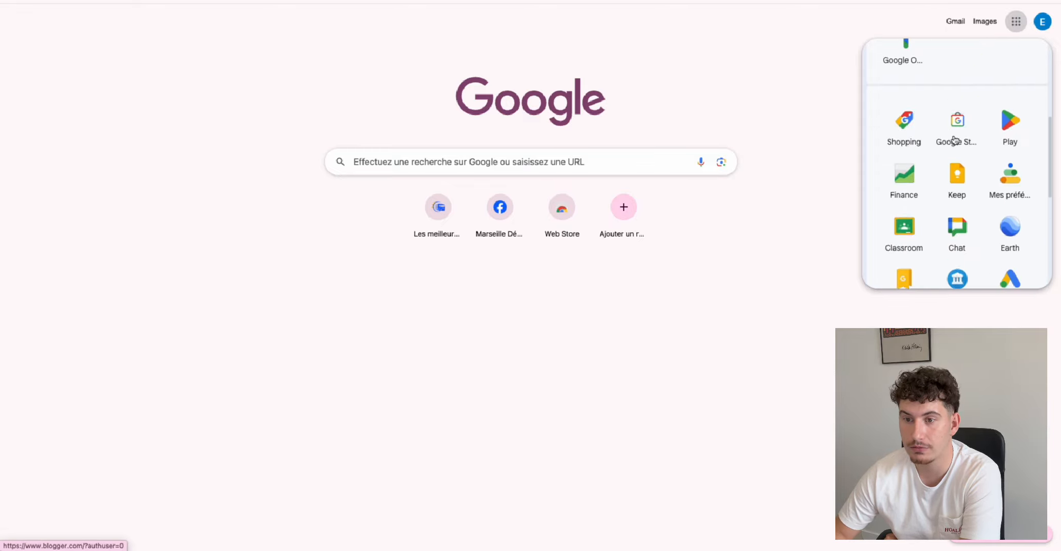
pyautogui.scroll(8, 953, 140)
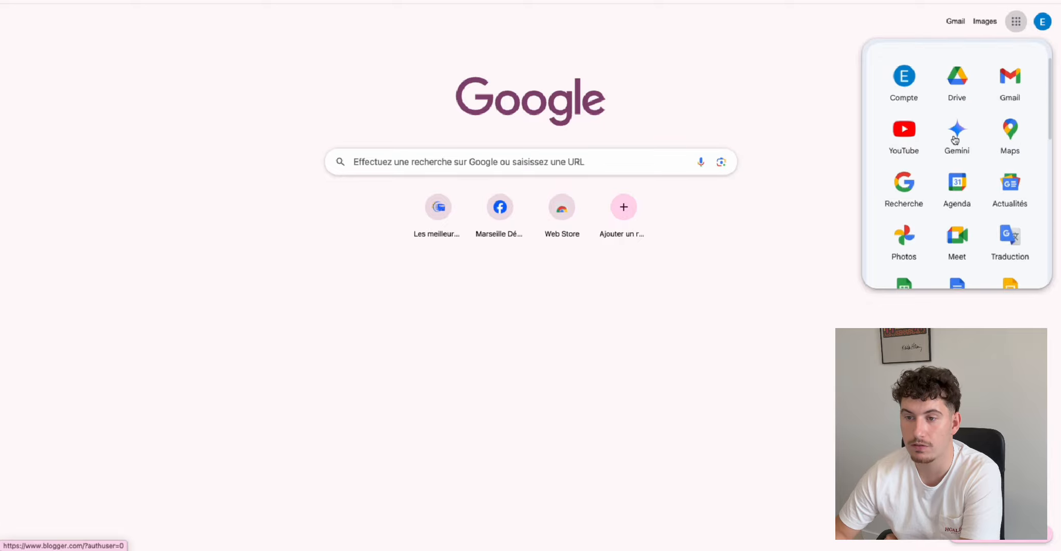
pyautogui.scroll(-8, 955, 139)
pyautogui.scroll(3, 959, 194)
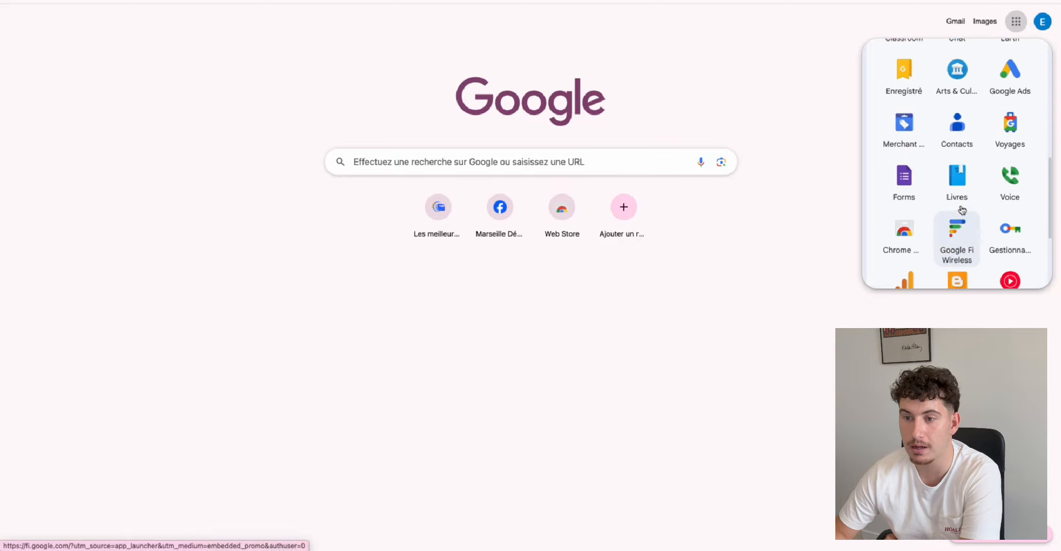
pyautogui.scroll(-5, 972, 212)
pyautogui.scroll(6, 949, 201)
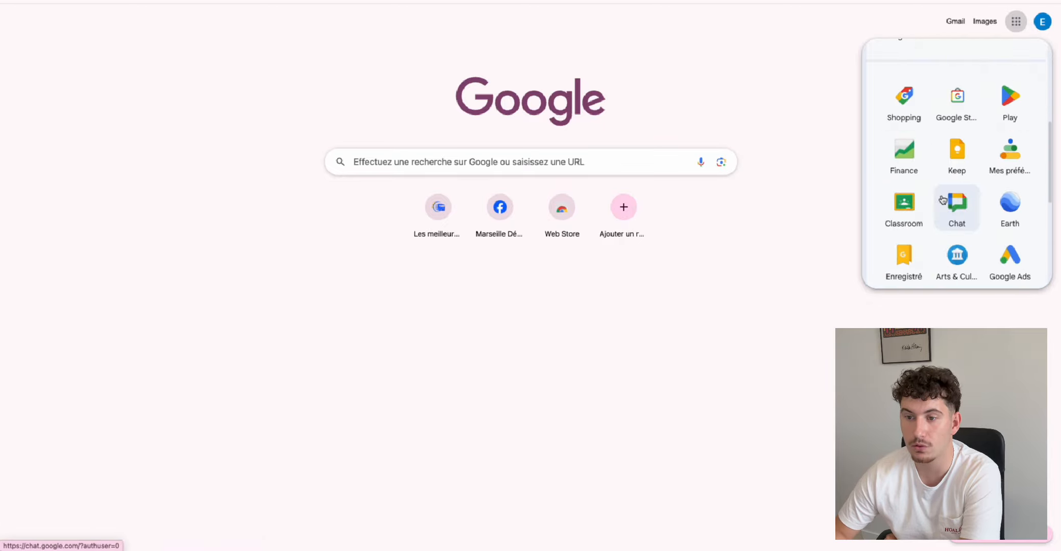
pyautogui.scroll(6, 950, 207)
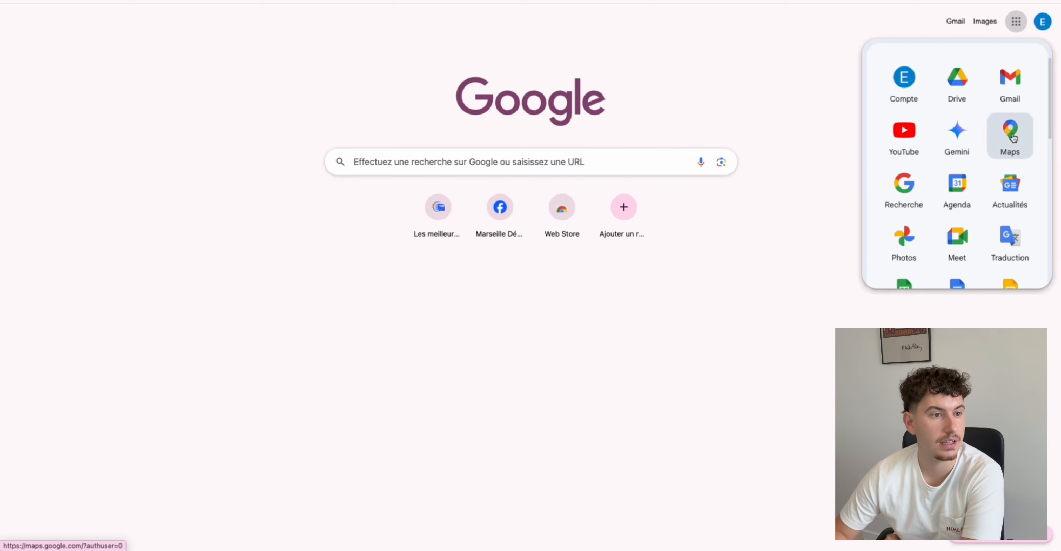
pyautogui.click(1011, 134)
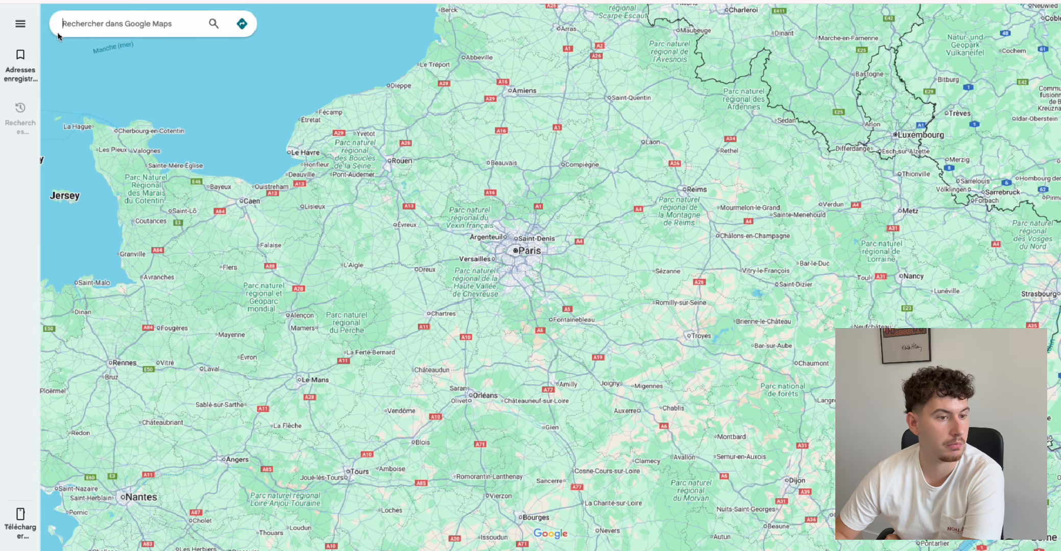
# Start adding a new establishment from Google Maps and name it "Aménagement de van à Lyon | Amenage Mon Van".
pyautogui.click(20, 23)
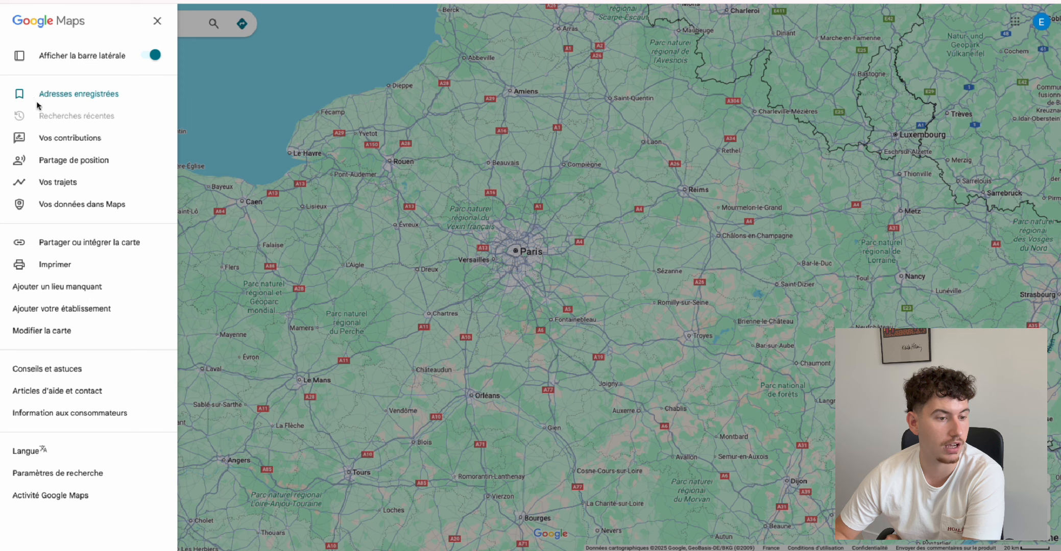
pyautogui.click(75, 307)
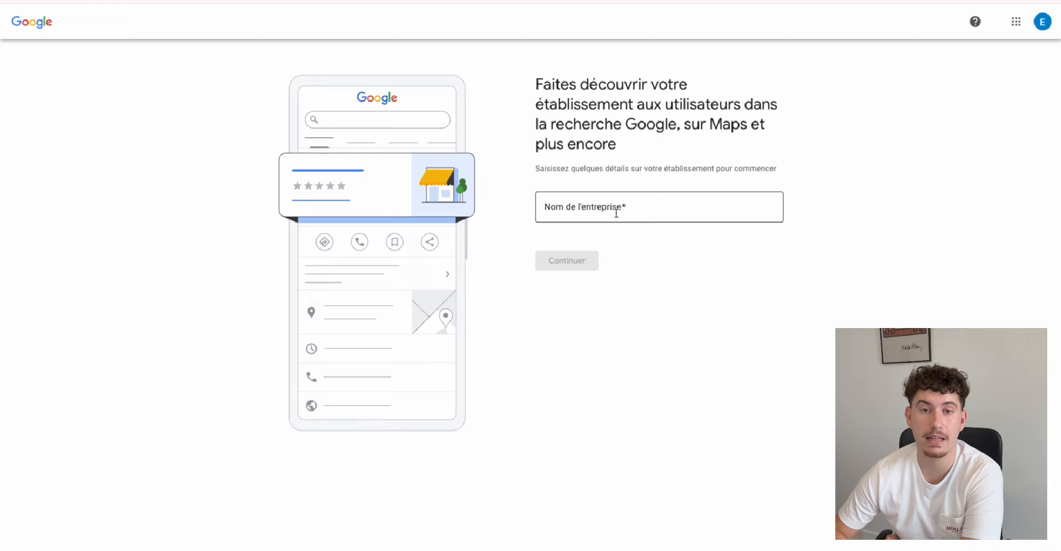
pyautogui.click(617, 214)
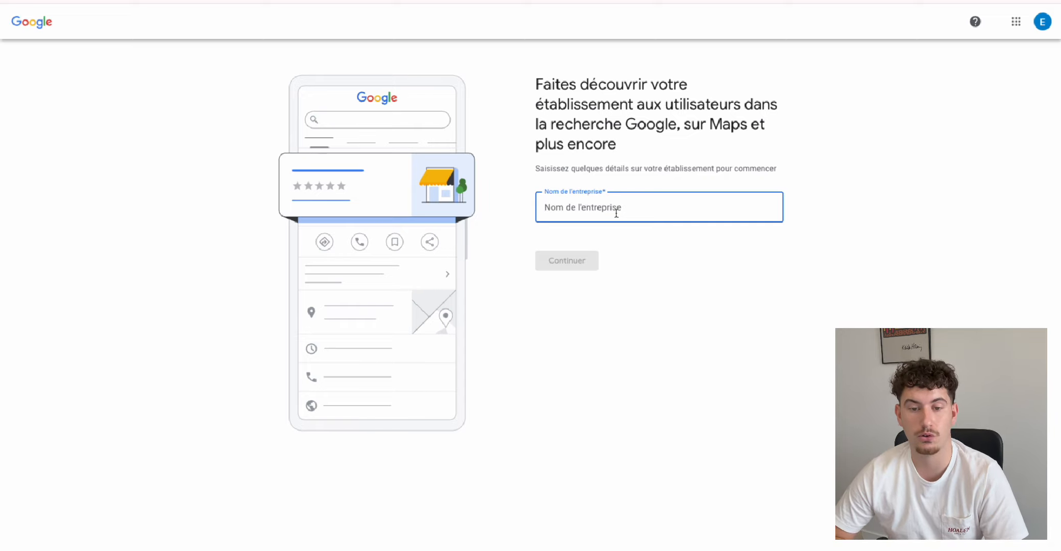
pyautogui.press('BackSpace')
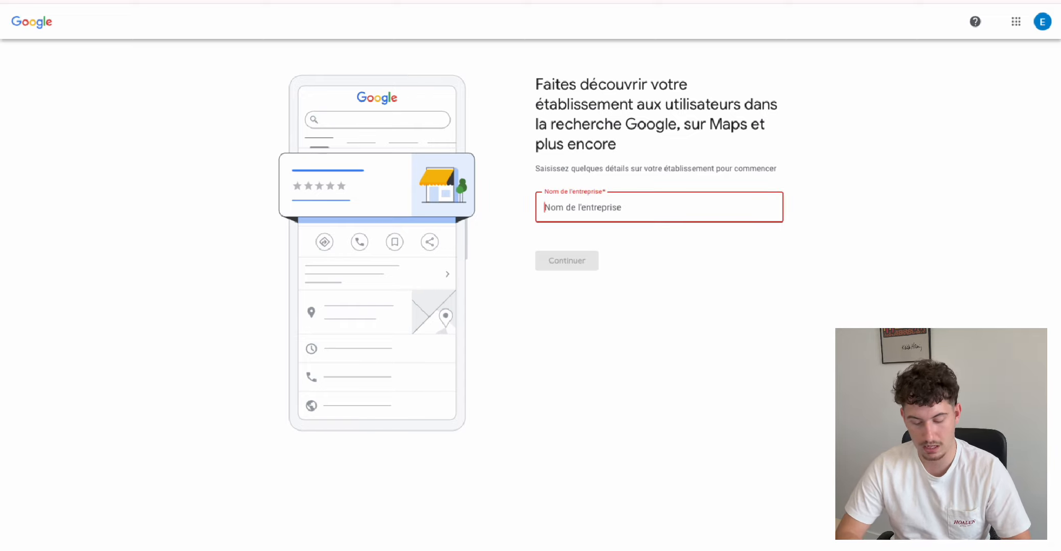
pyautogui.write('Aménagement')
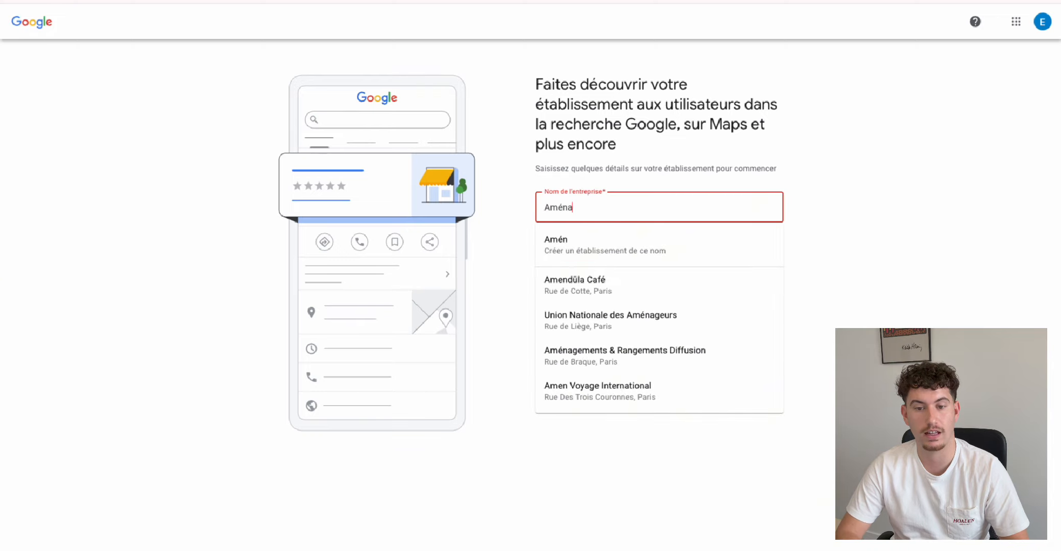
pyautogui.write(' de van')
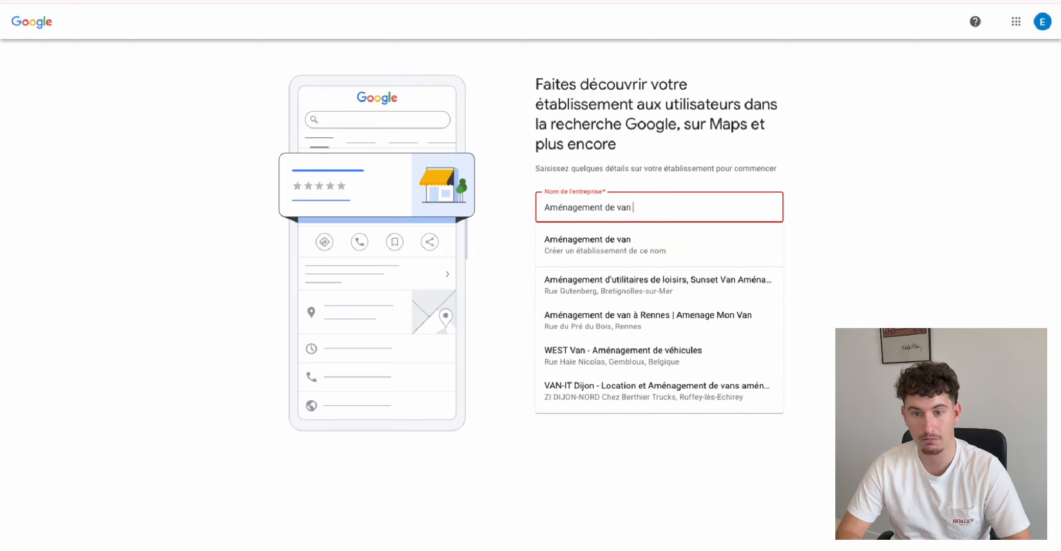
pyautogui.write(' à Lyon')
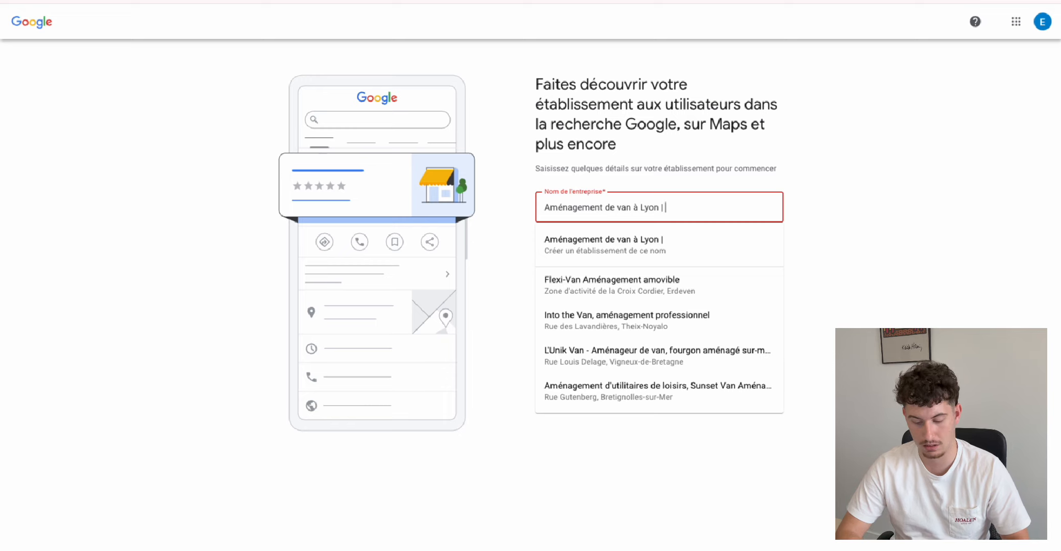
pyautogui.write(' | Amenage M')
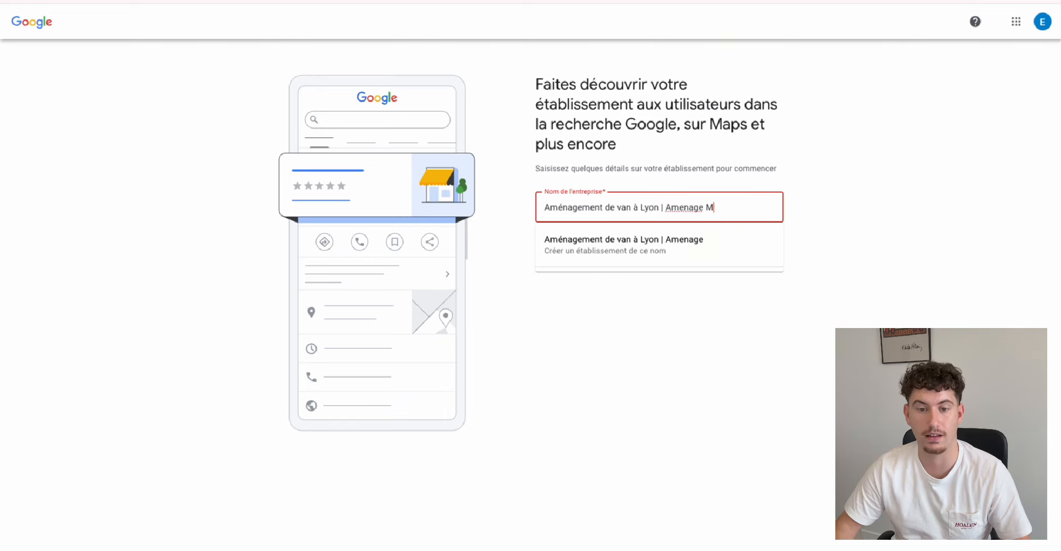
pyautogui.write('on Van')
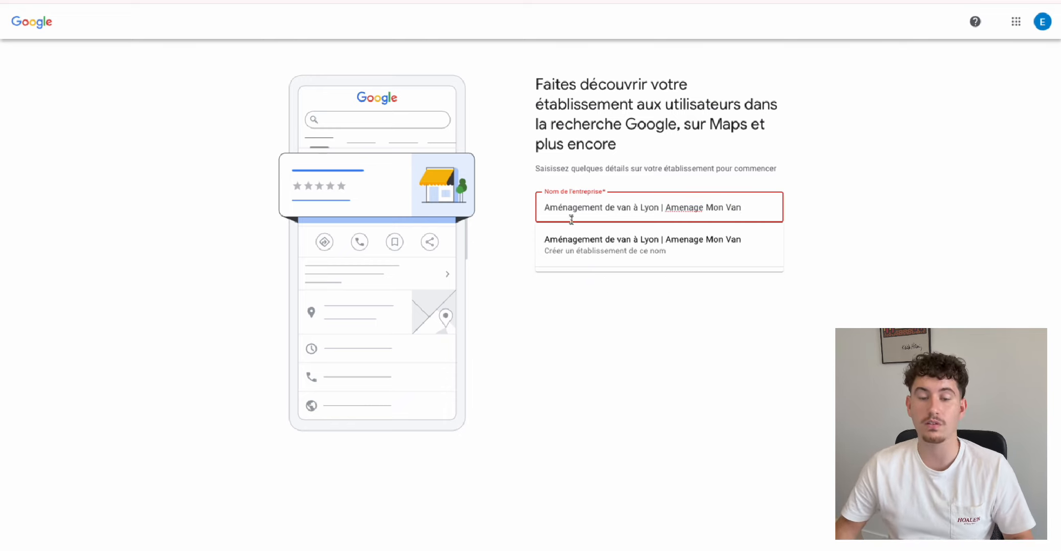
pyautogui.click(578, 250)
pyautogui.click(579, 267)
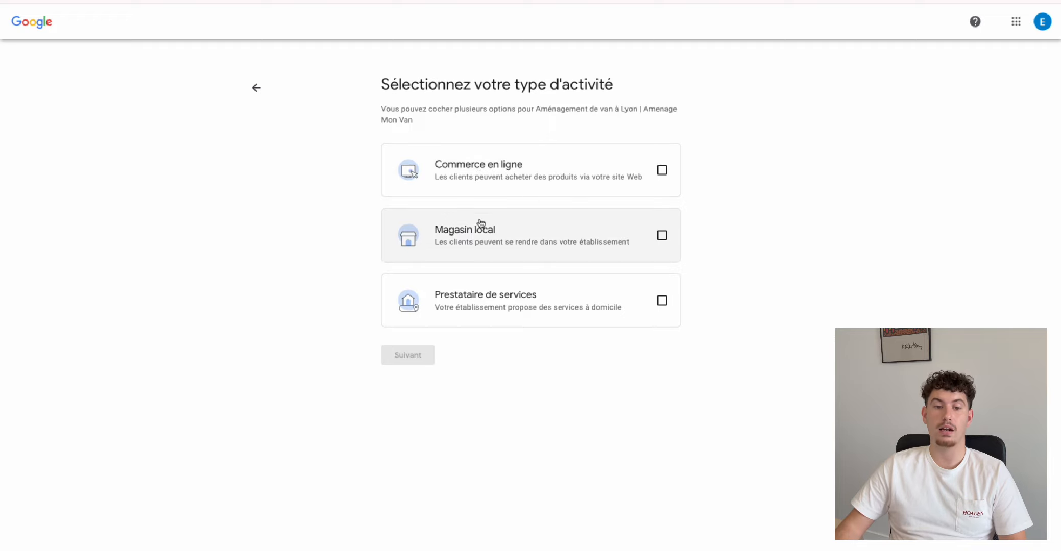
# Set the activity type to "Magasin local" and continue to the business category.
pyautogui.click(464, 255)
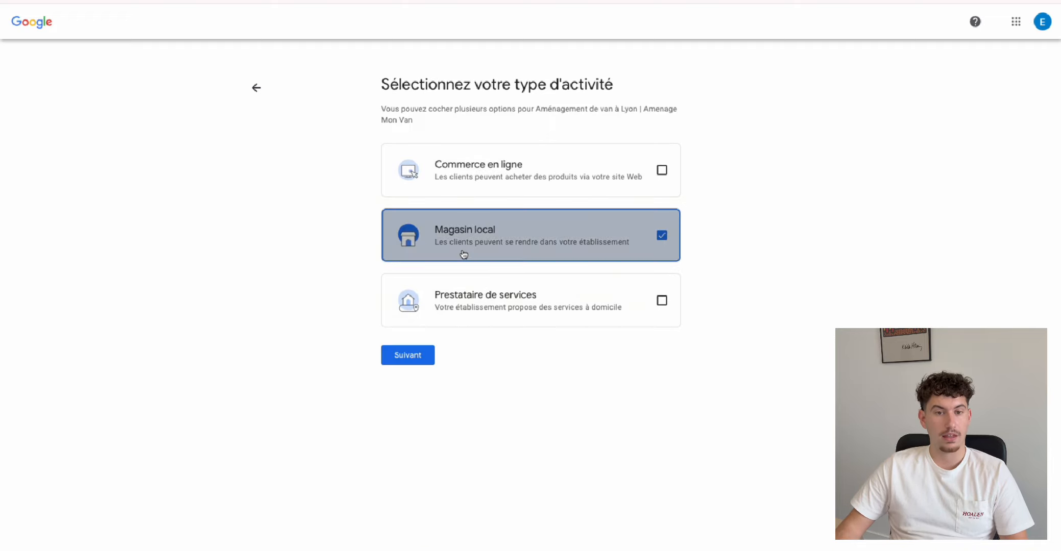
pyautogui.click(404, 361)
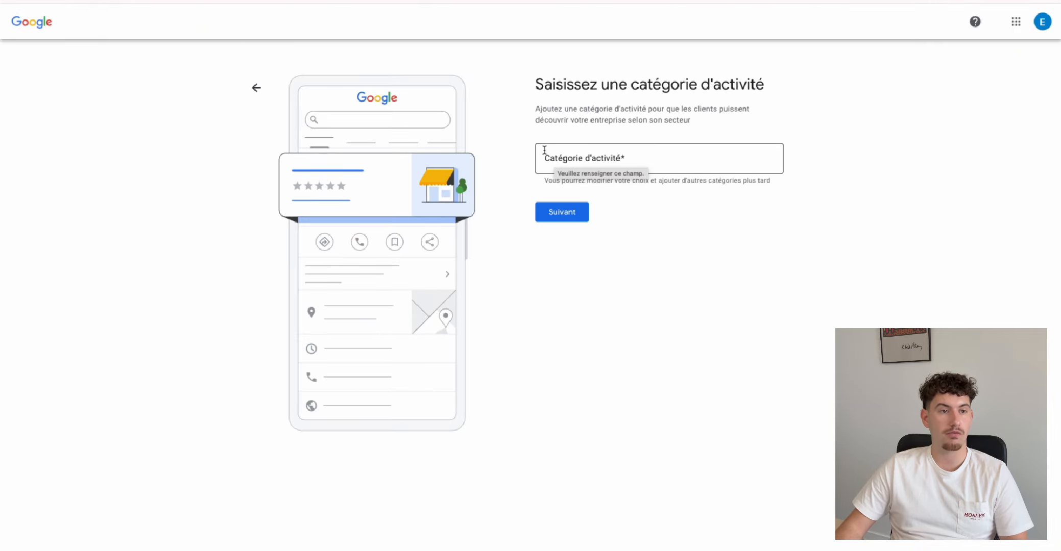
# Search Google for "aménagement de van lyon" in a new tab and examine the categories used by the local competitors.
pyautogui.press('super+t')
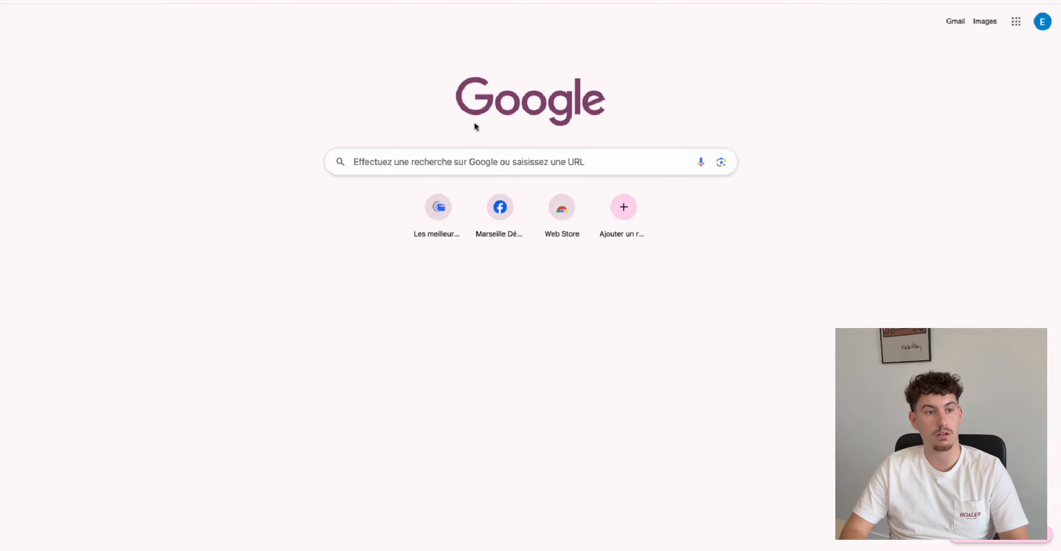
pyautogui.write('aménagme')
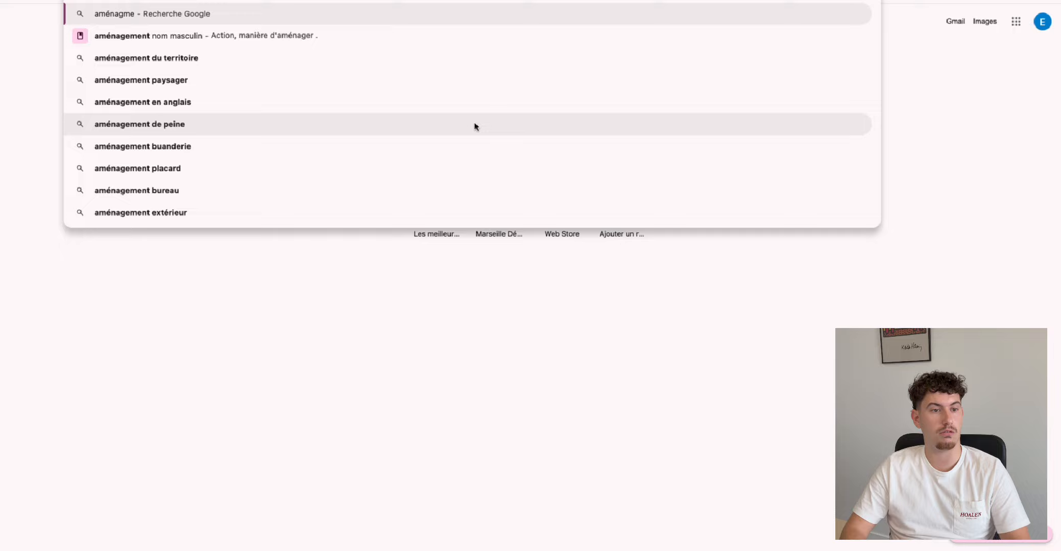
pyautogui.press('BackSpace')
pyautogui.press('BackSpace')
pyautogui.write('ement de v')
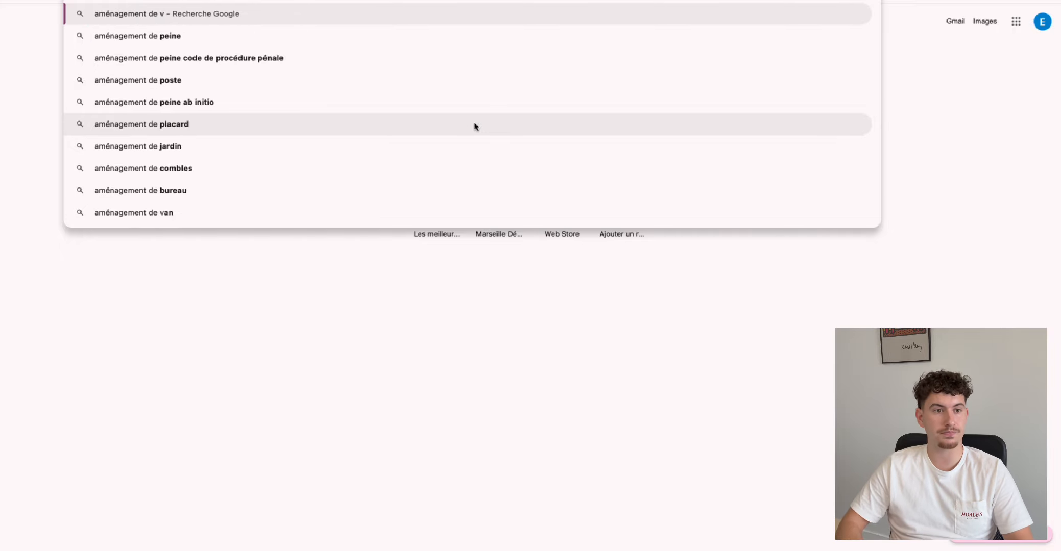
pyautogui.write('an lyon')
pyautogui.press('Return')
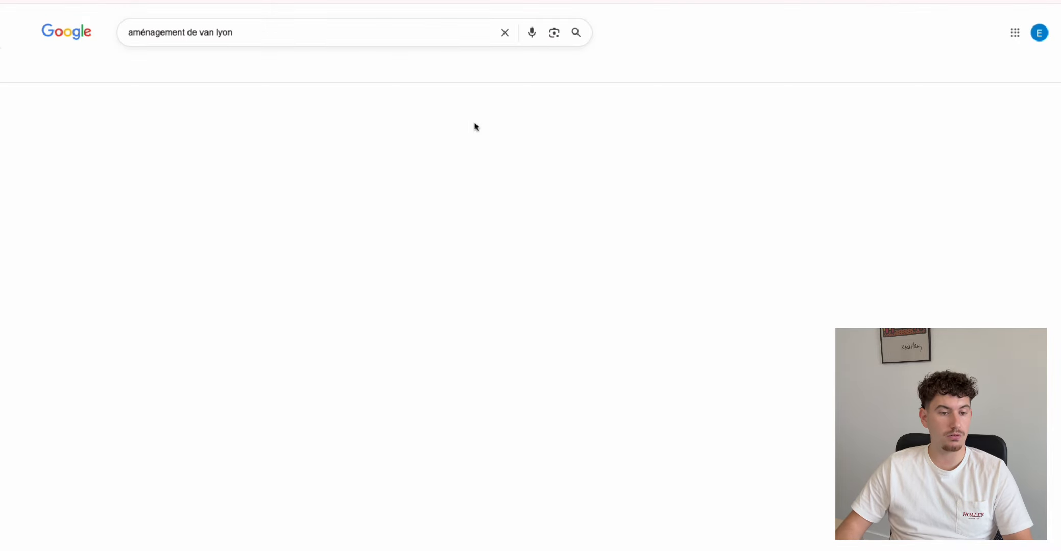
pyautogui.scroll(-3, 588, 306)
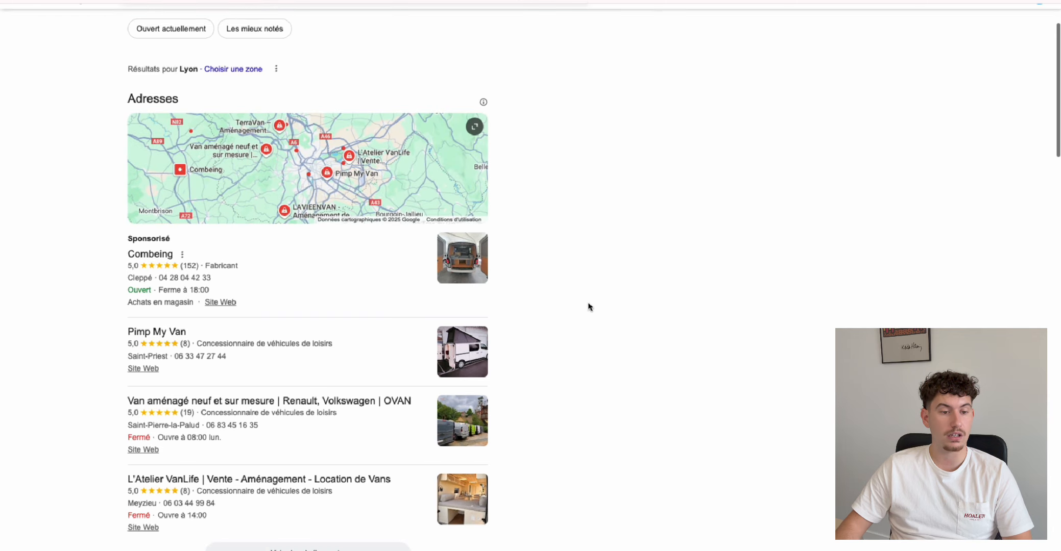
pyautogui.scroll(-1, 588, 306)
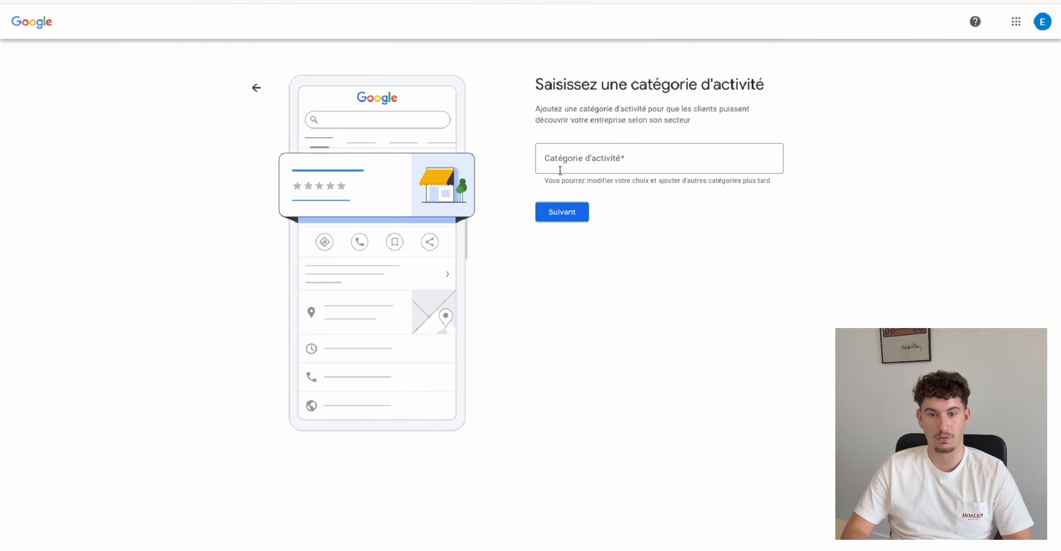
# Set the establishment's business category to "Concessionnaire de véhicules de loisirs" and continue to the address.
pyautogui.click(560, 171)
pyautogui.write('con')
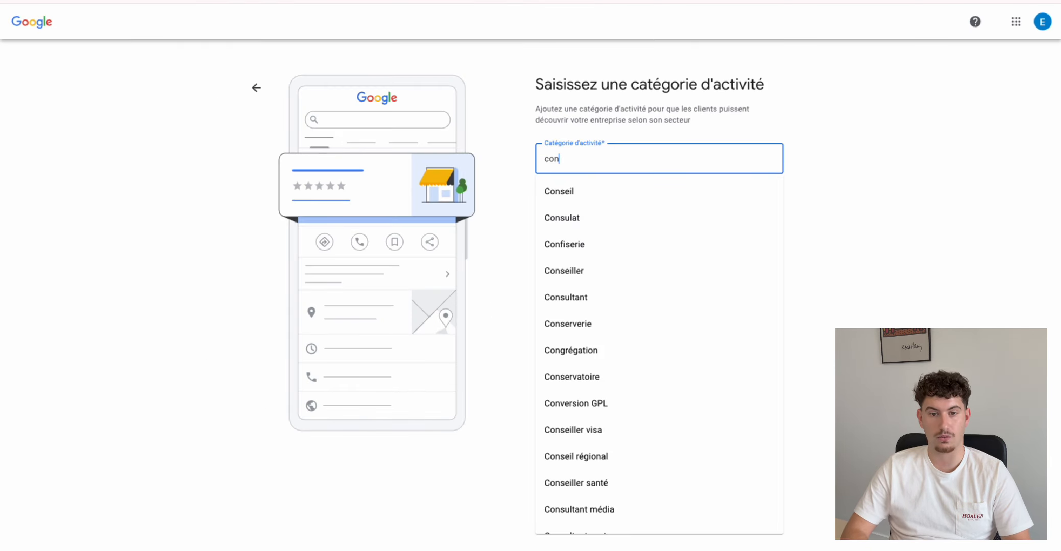
pyautogui.write('cession')
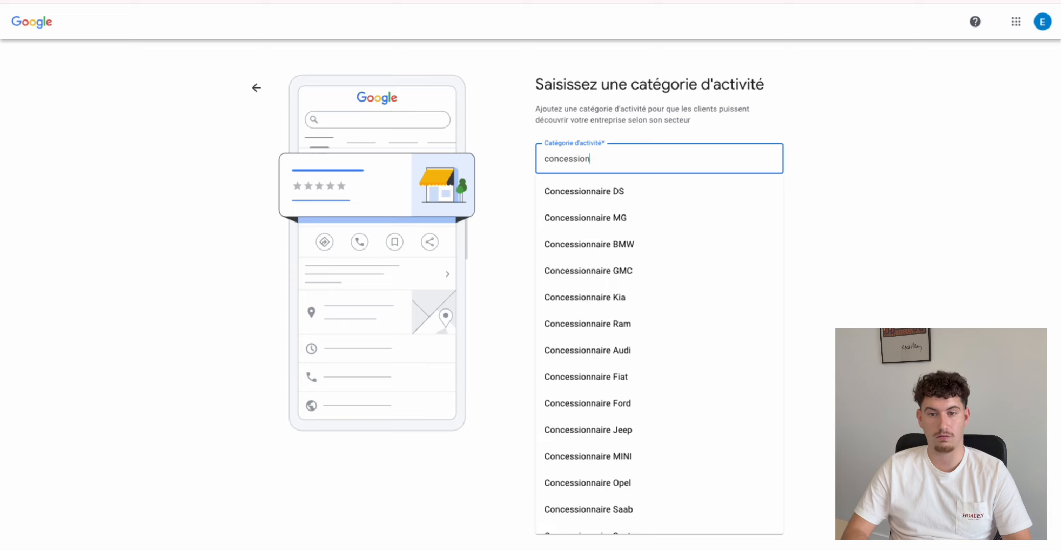
pyautogui.write('naire de ve')
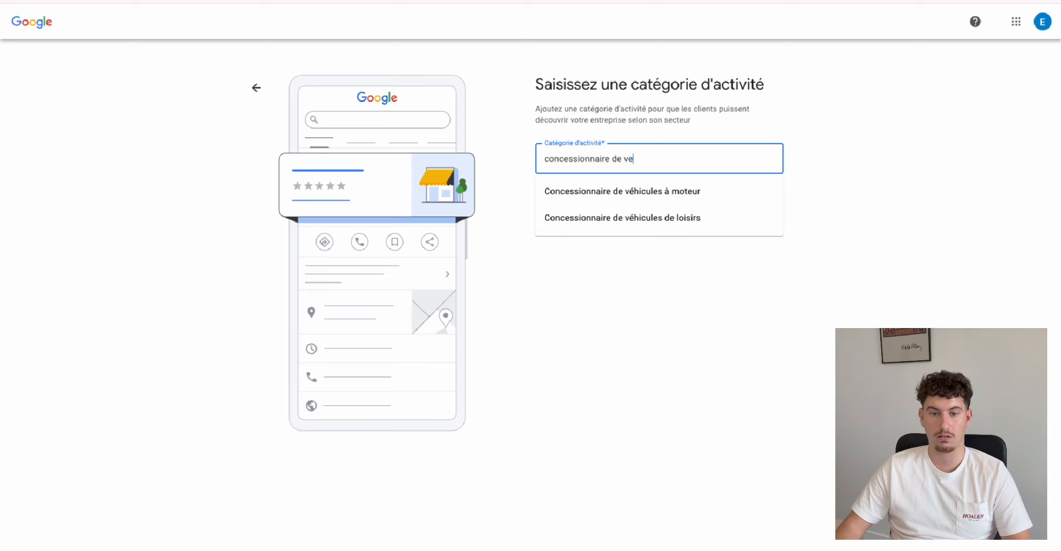
pyautogui.click(601, 225)
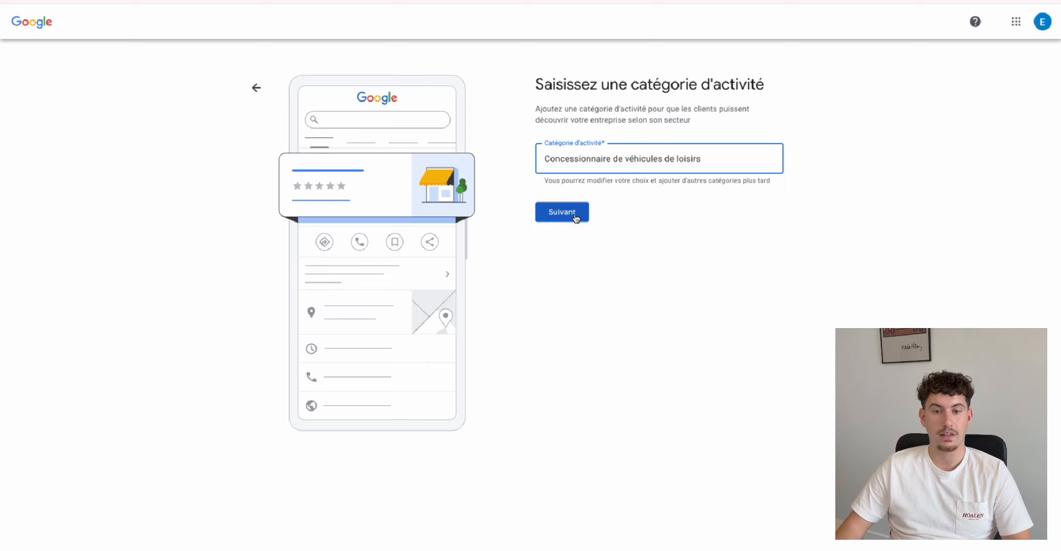
pyautogui.click(575, 214)
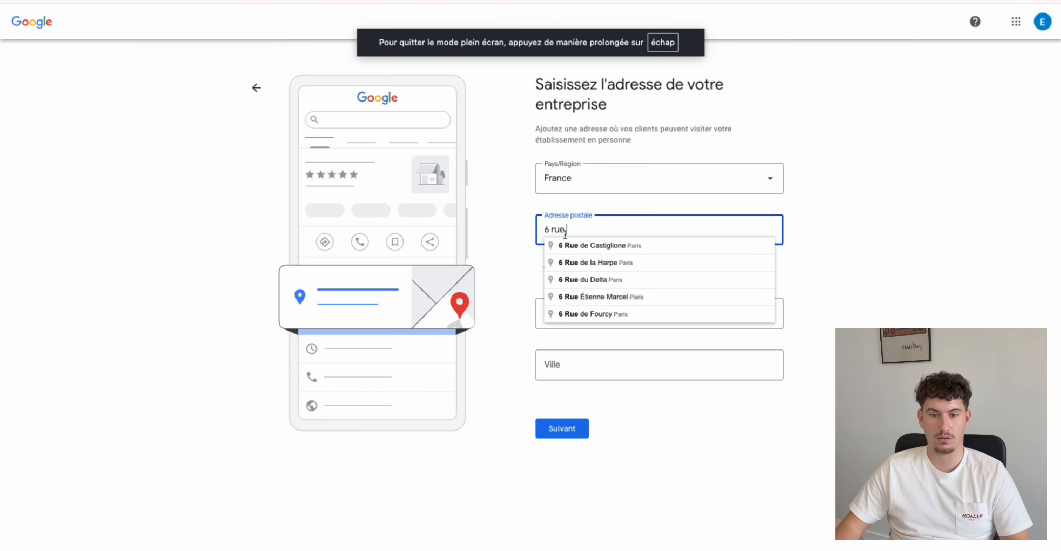
# Fill in the business's full postal address, including postcode and city, using the matching address suggestion.
pyautogui.hotkey('ctrl', 'a')
pyautogui.write('6 Rue Louis Teillon')
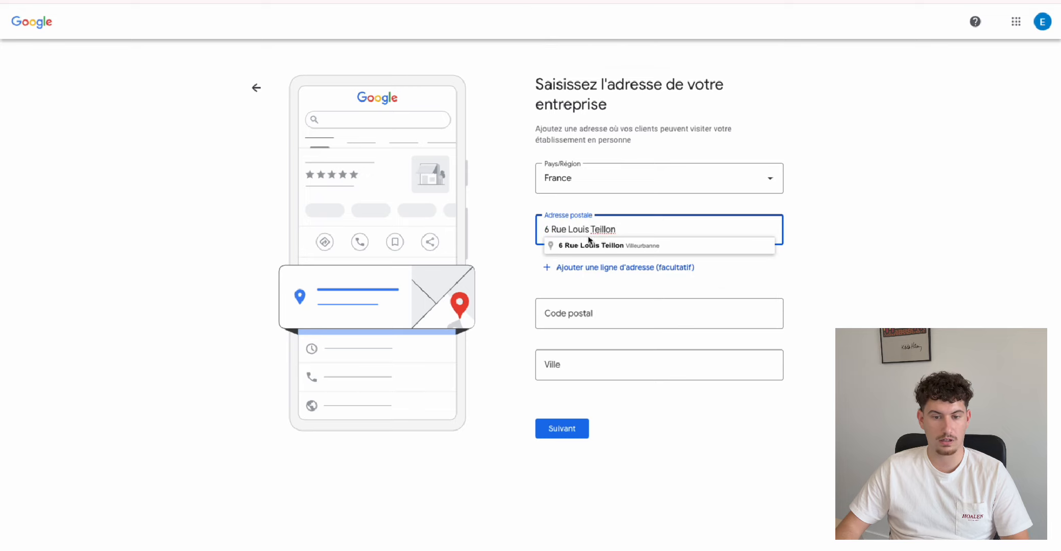
pyautogui.click(589, 247)
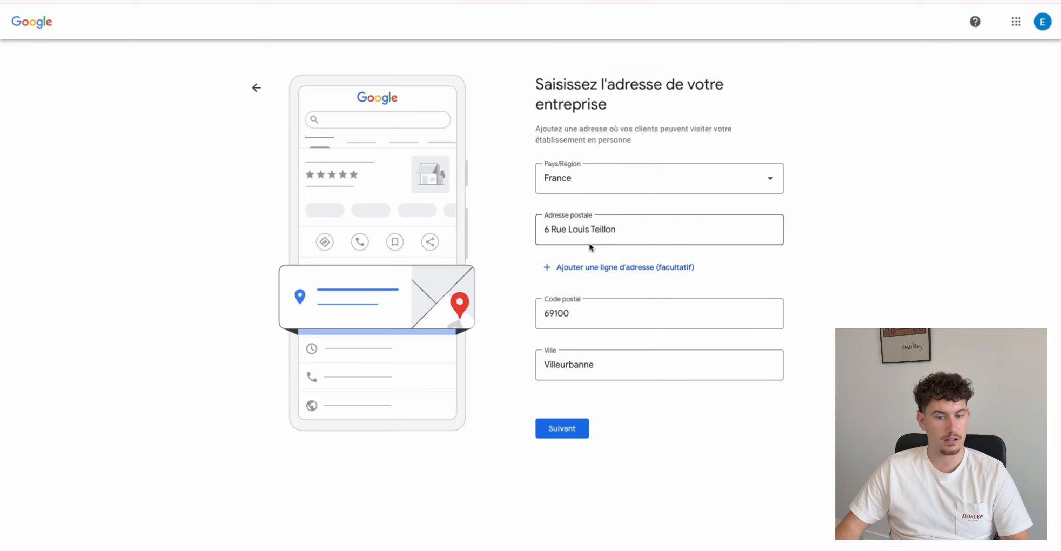
# Confirm the business address and mark the suggested existing establishments as "Aucun de ceux-ci".
pyautogui.click(571, 433)
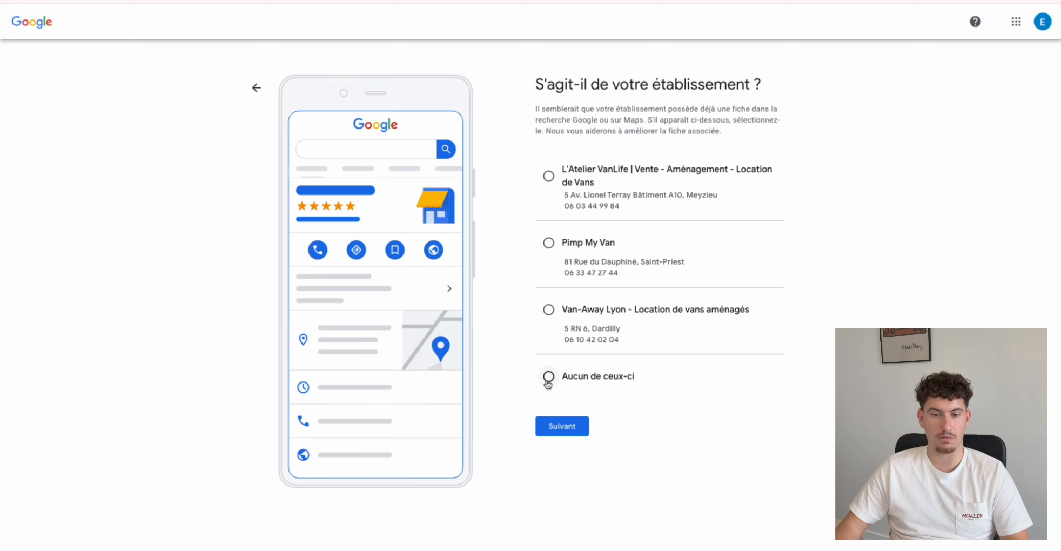
pyautogui.click(548, 376)
pyautogui.click(554, 432)
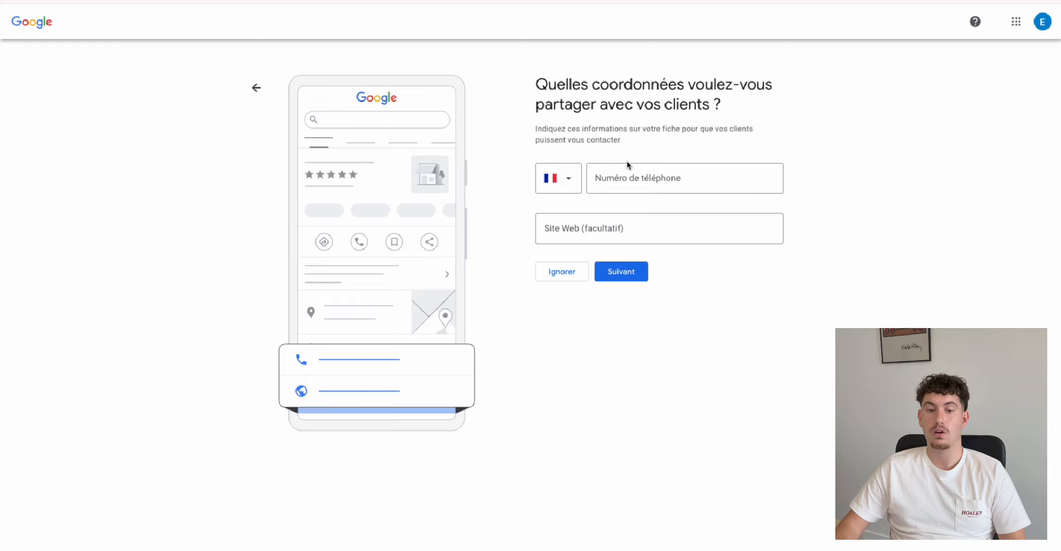
pyautogui.click(586, 235)
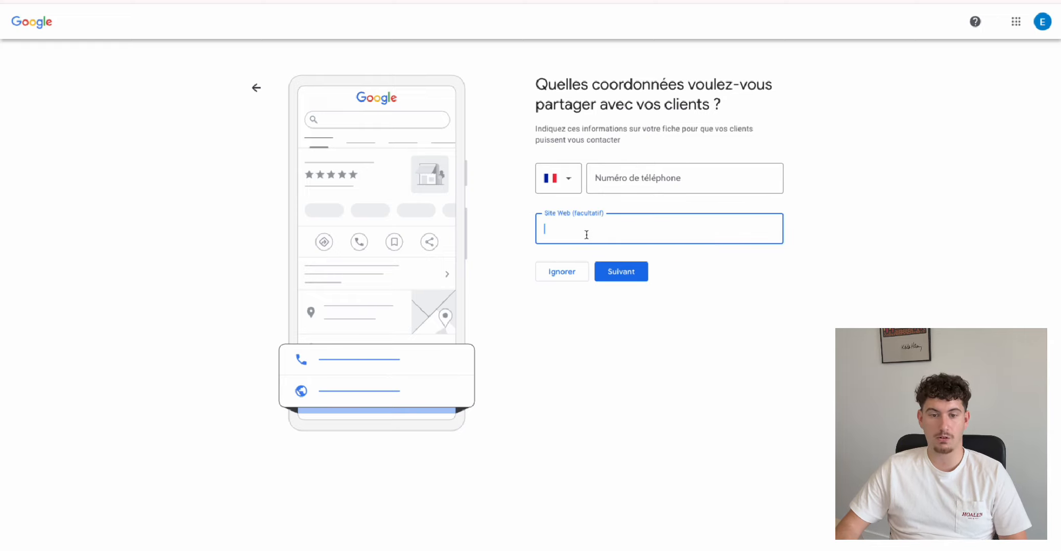
pyautogui.write('https://amenage-mon-van.fr/amenagement-van-lyon/')
pyautogui.click(616, 272)
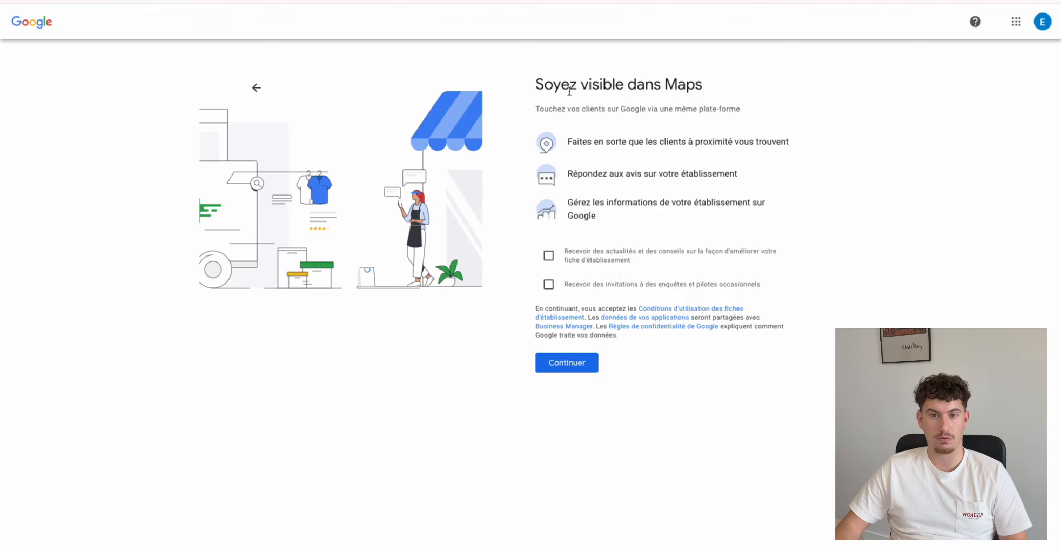
# Accept the profile's terms without subscribing to updates or surveys, and continue with "Code par e-mail" as the validation method.
pyautogui.click(551, 364)
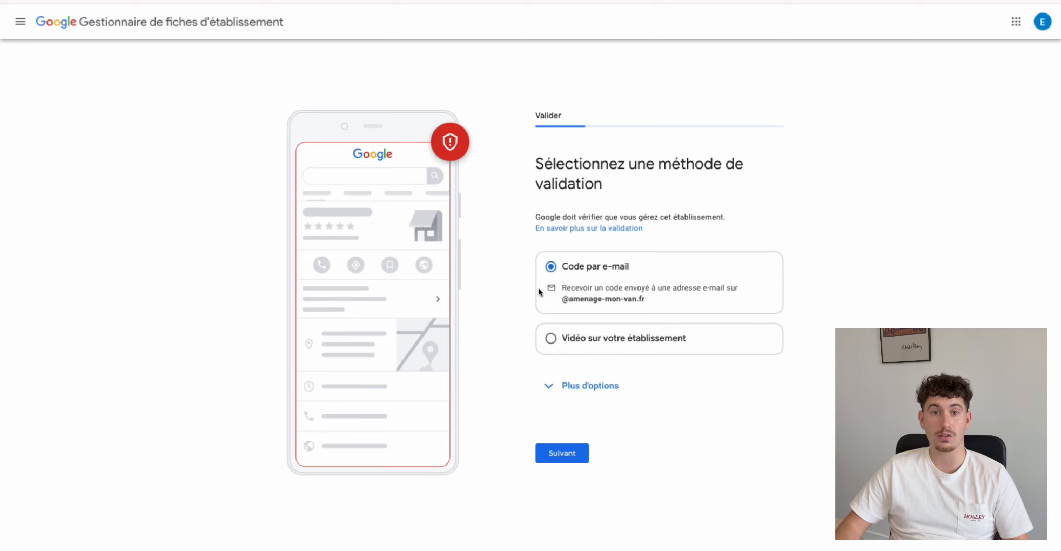
pyautogui.click(556, 453)
pyautogui.click(562, 273)
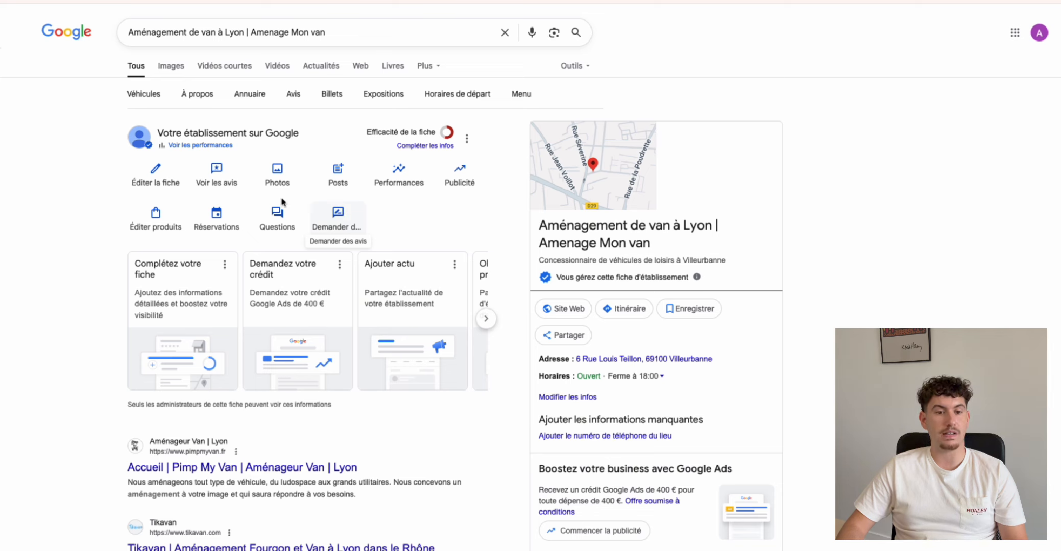
# Enter a business description presenting Aménage Mon Van as a specialist in "l'aménagement de vans sur-mesure à Lyon", covering its services and region.
pyautogui.click(161, 176)
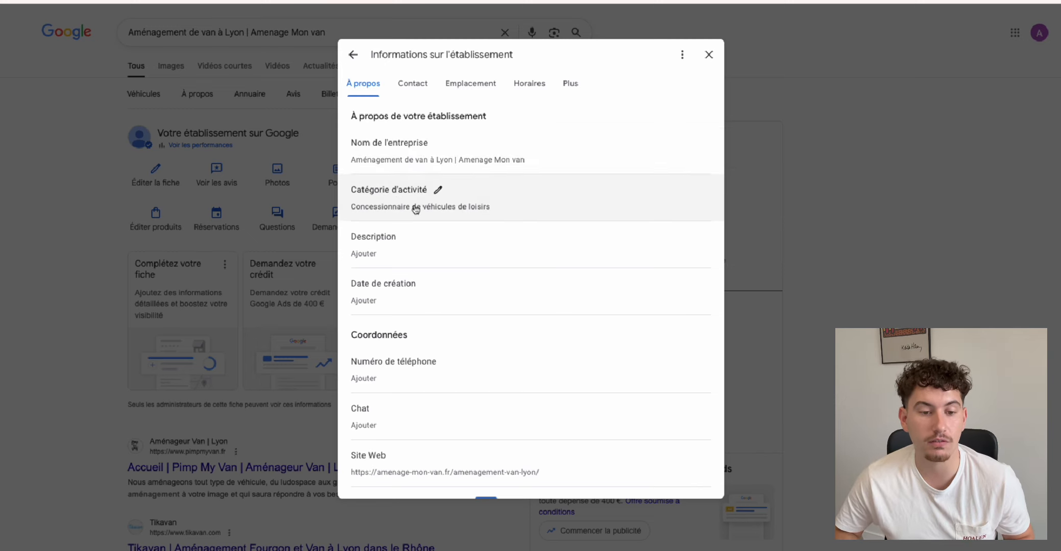
pyautogui.click(408, 240)
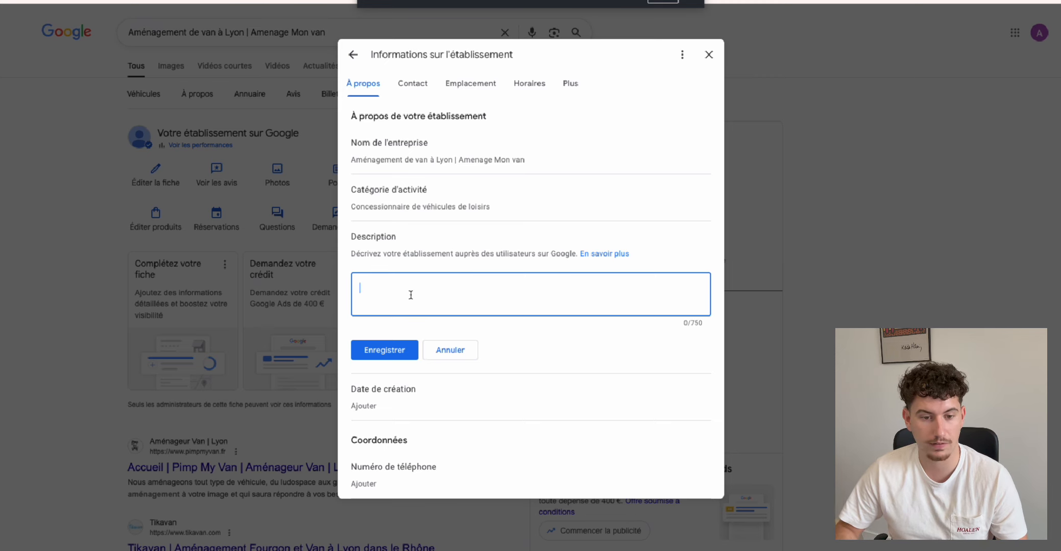
pyautogui.write('Aménage Mon Van est votre spécialiste de l’aménagement de vans sur-mesure à Lyon. Nous transformons votre fourgon ou utilitaire en un espace de vie unique, pensé pour le confort, le voyage et la liberté. Que vous soyez aventurier, professionnel itinérant ou passionné de vanlife, nous concevons des aménagements robustes, esthétiques et adaptés à vos besoins : isolation, électricité, chauffage, pose de toit relevable, rangements optimisés… Basés à Lyon, nous accompagnons nos clients dans toute la région Auvergne-Rhône-Alpes pour donner vie à leur projet de van sur-mesure.')
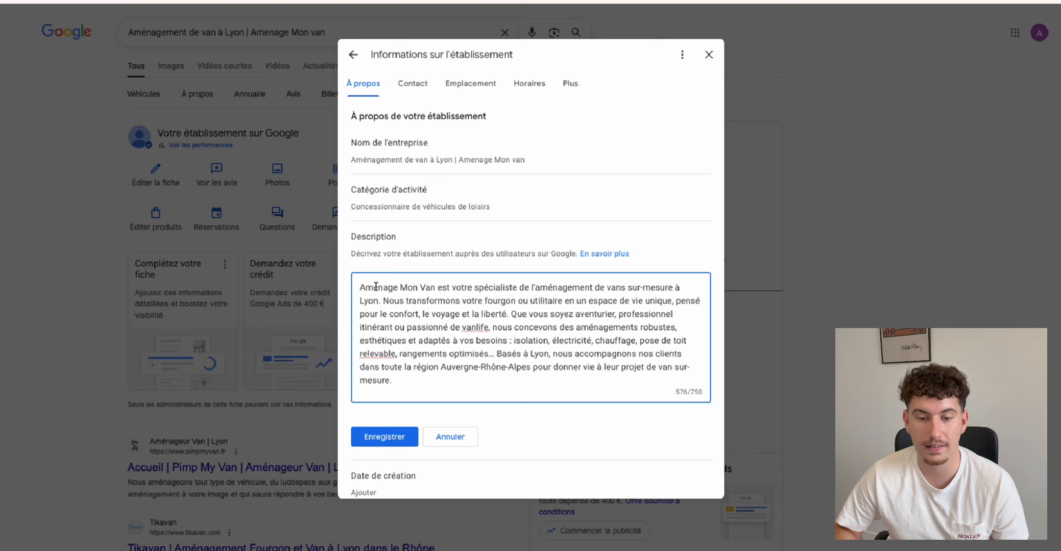
pyautogui.moveTo(376, 287); pyautogui.dragTo(430, 286)
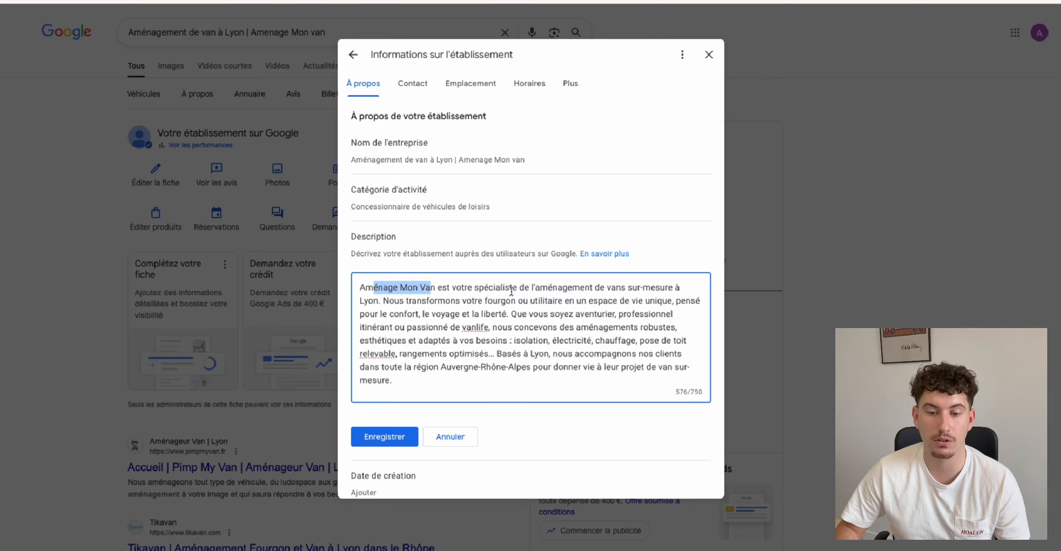
pyautogui.moveTo(531, 287); pyautogui.dragTo(662, 290)
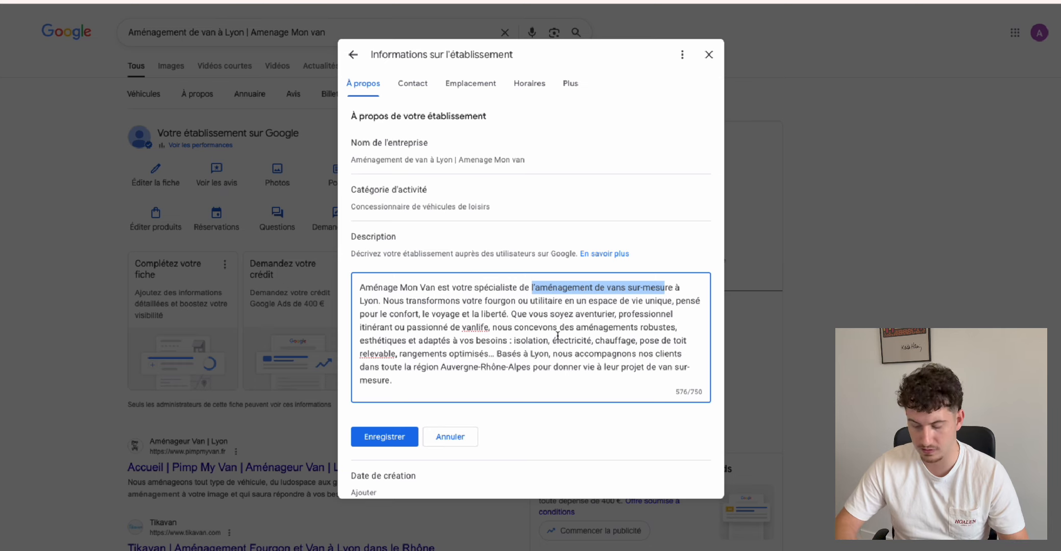
# Add line breaks in the description before "Basés à Lyon" and "Nous transformons", and save it.
pyautogui.click(499, 352)
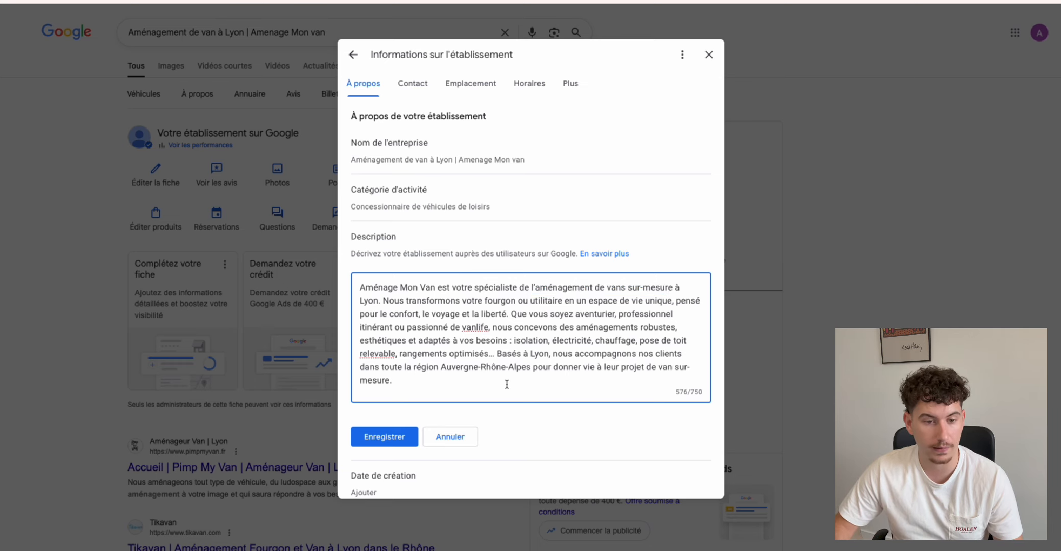
pyautogui.press('Return')
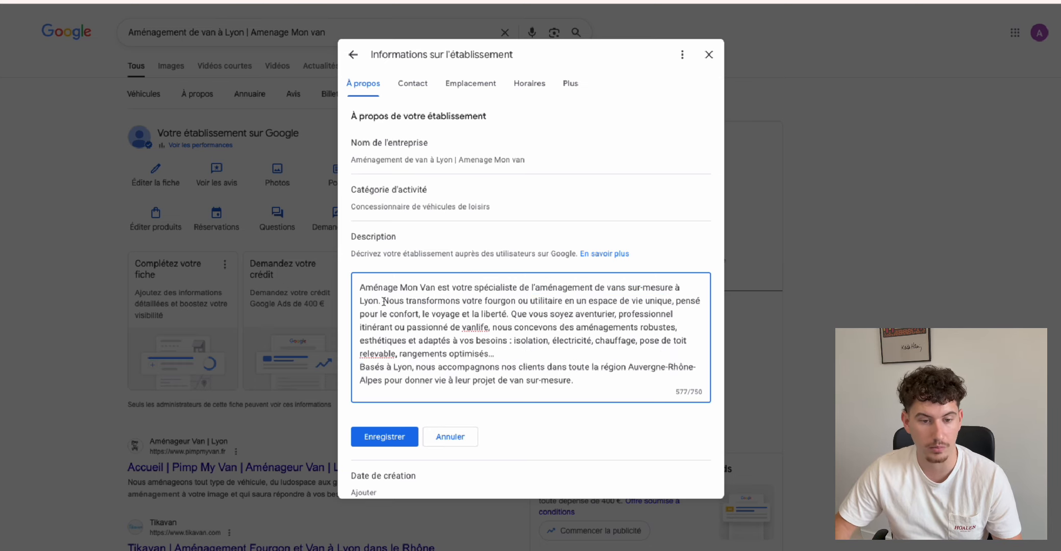
pyautogui.press('Return')
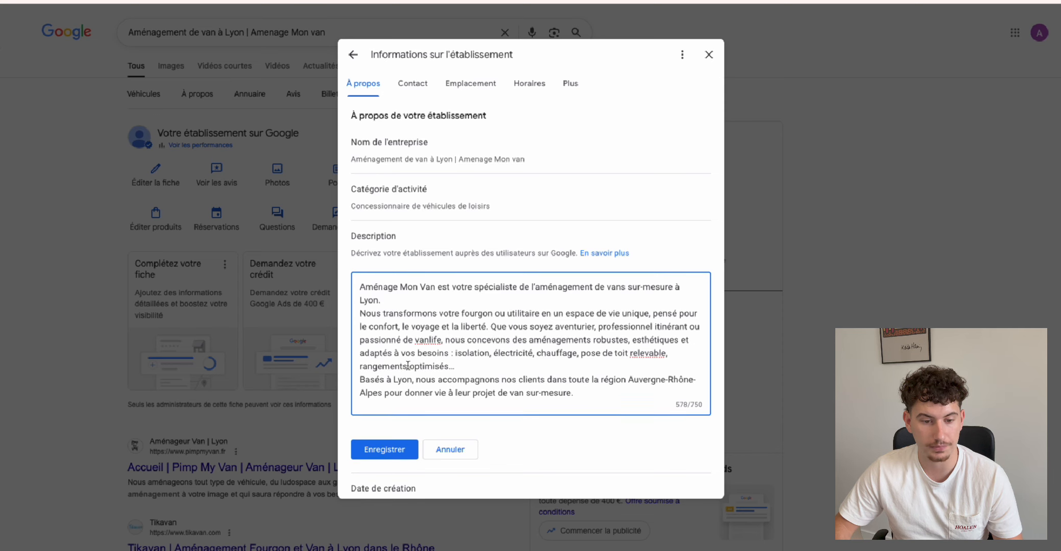
pyautogui.scroll(-2, 403, 364)
pyautogui.scroll(1, 396, 364)
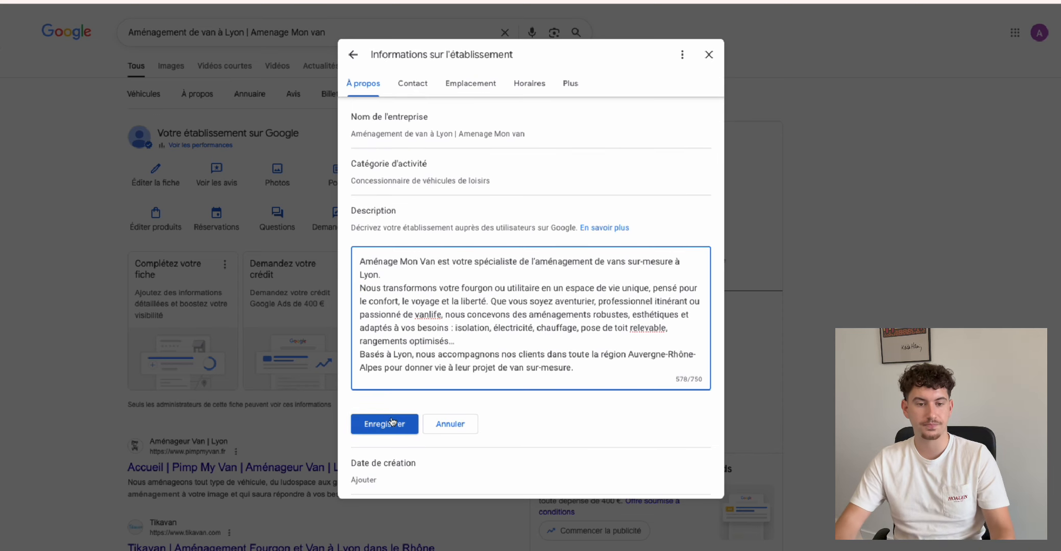
pyautogui.click(388, 423)
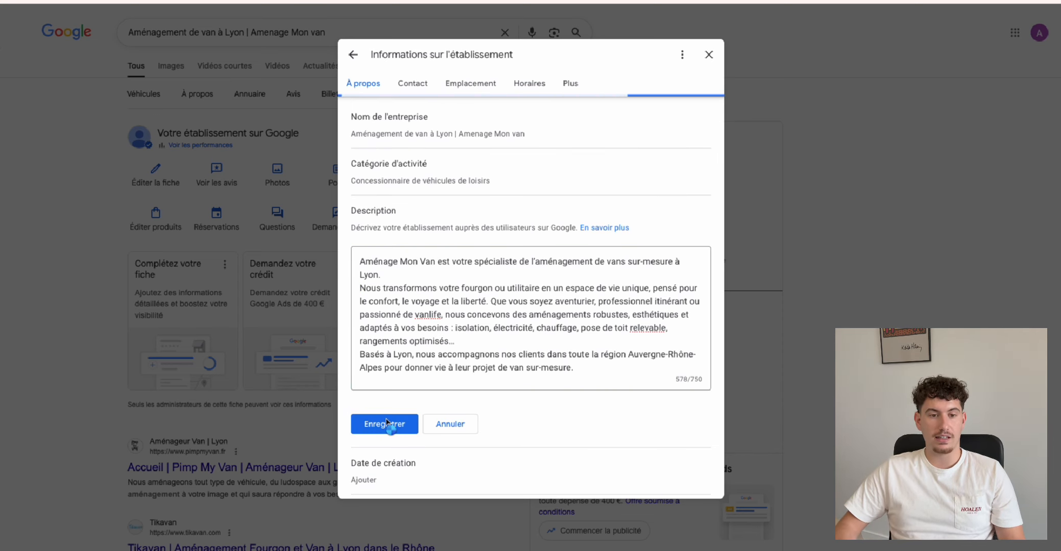
# Set the establishment's creation date to 10 mai 2023 and save it.
pyautogui.click(432, 293)
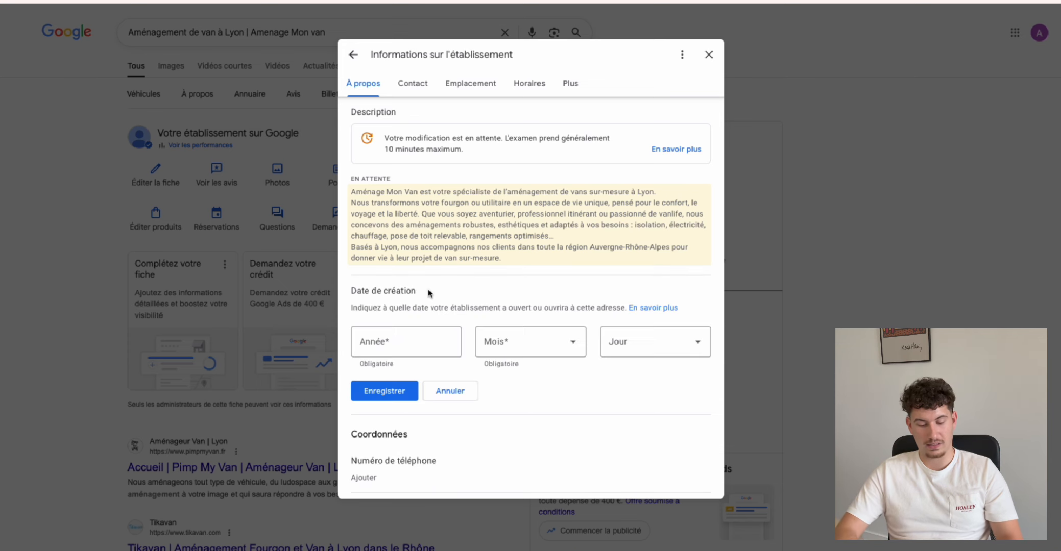
pyautogui.click(407, 345)
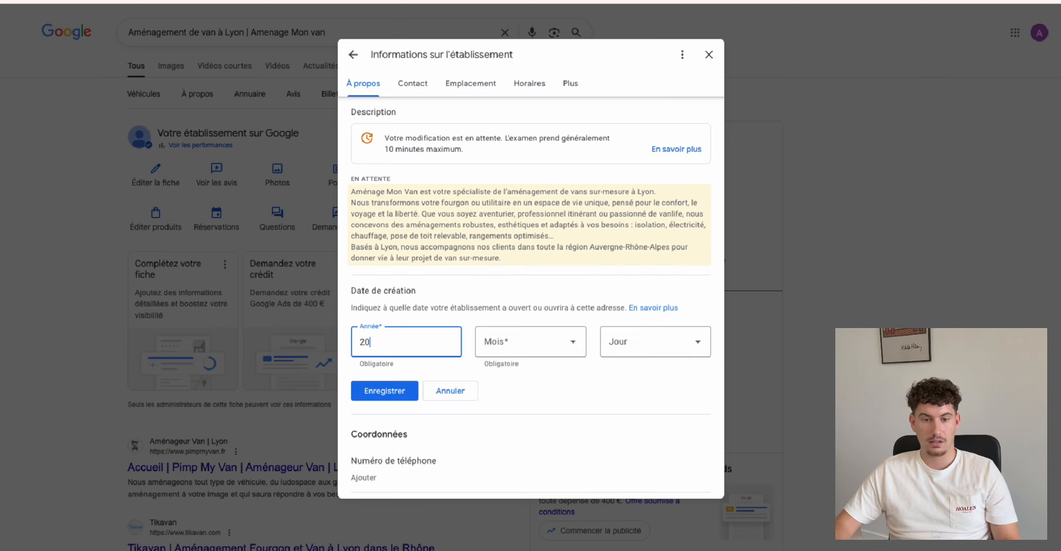
pyautogui.click(506, 345)
pyautogui.scroll(2, 509, 263)
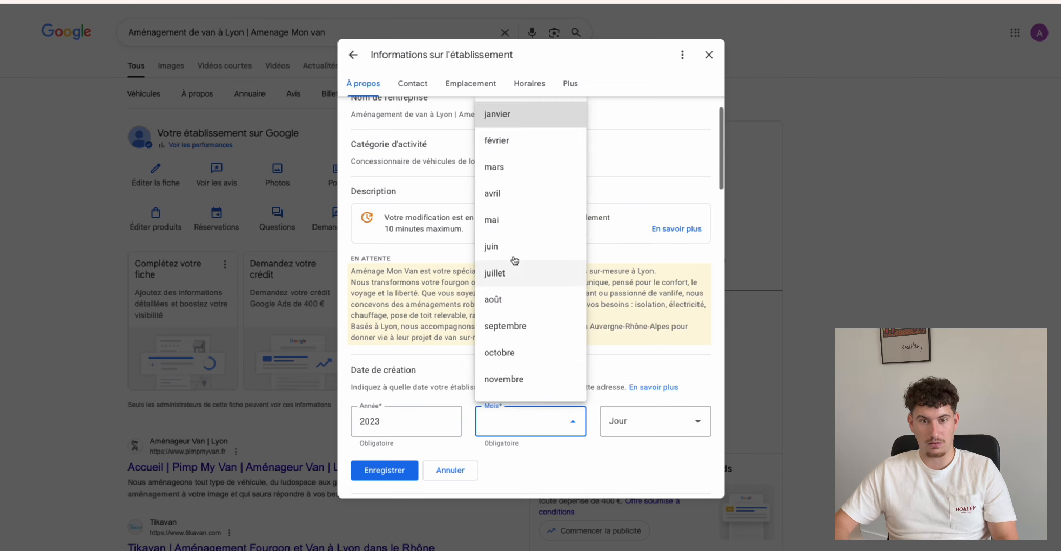
pyautogui.click(511, 225)
pyautogui.click(618, 424)
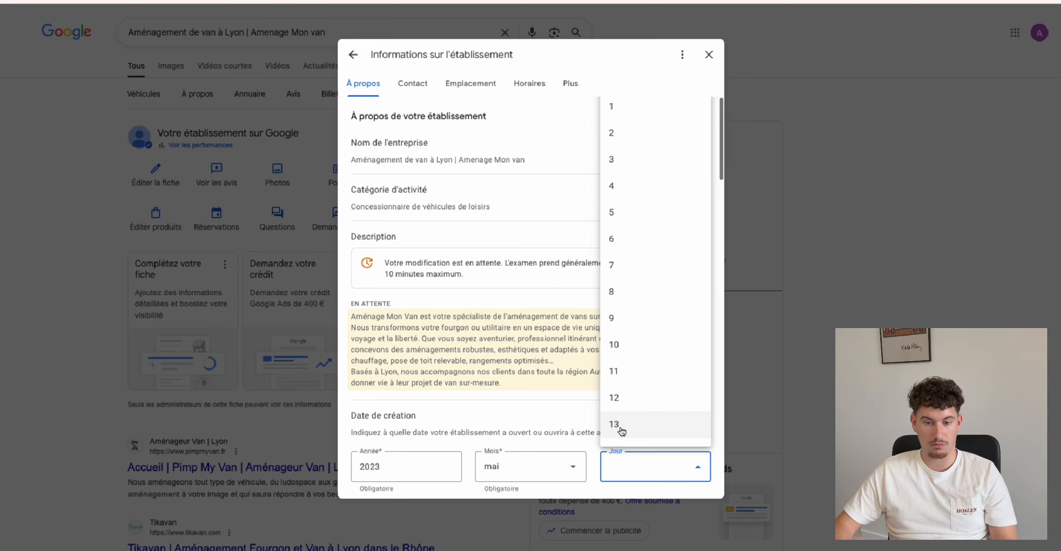
pyautogui.click(634, 346)
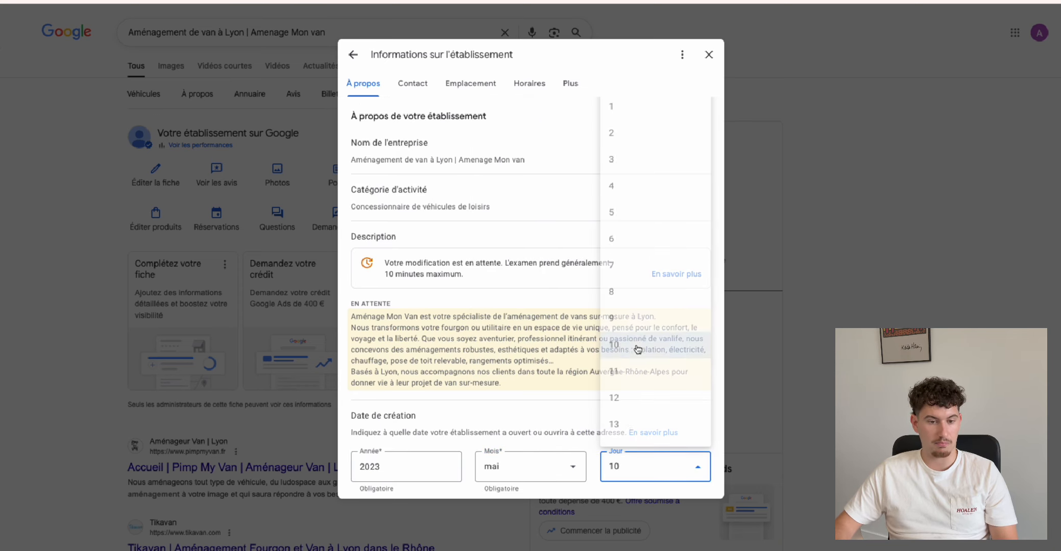
pyautogui.scroll(-3, 628, 421)
pyautogui.click(384, 386)
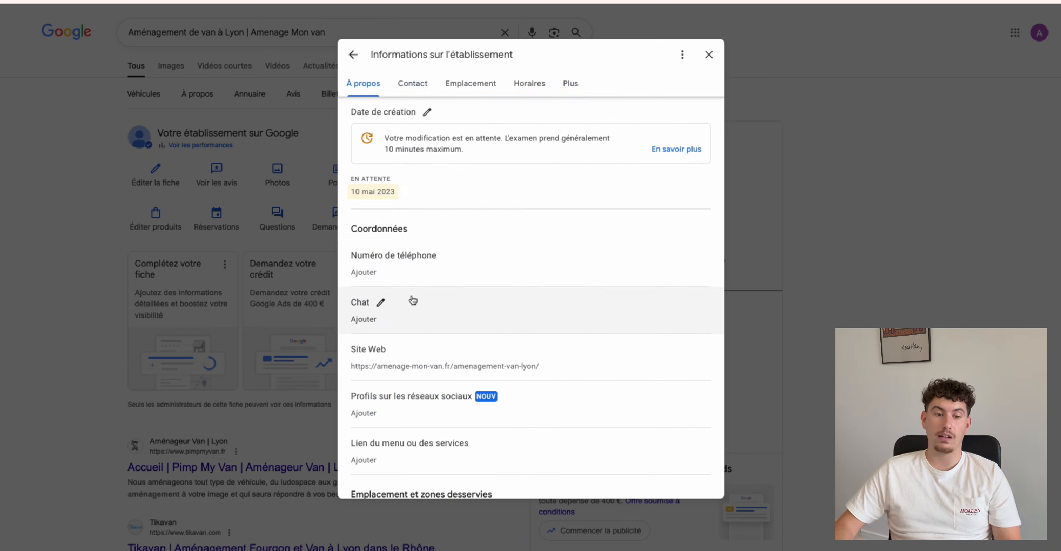
# Check which messaging channels are offered for customer chat, and cancel the chat edit.
pyautogui.click(380, 302)
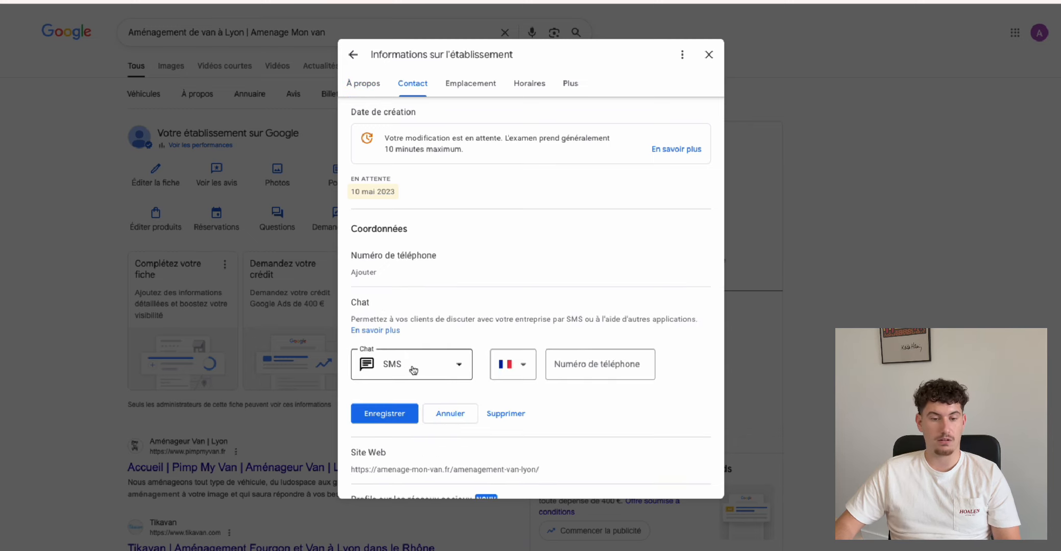
pyautogui.click(443, 364)
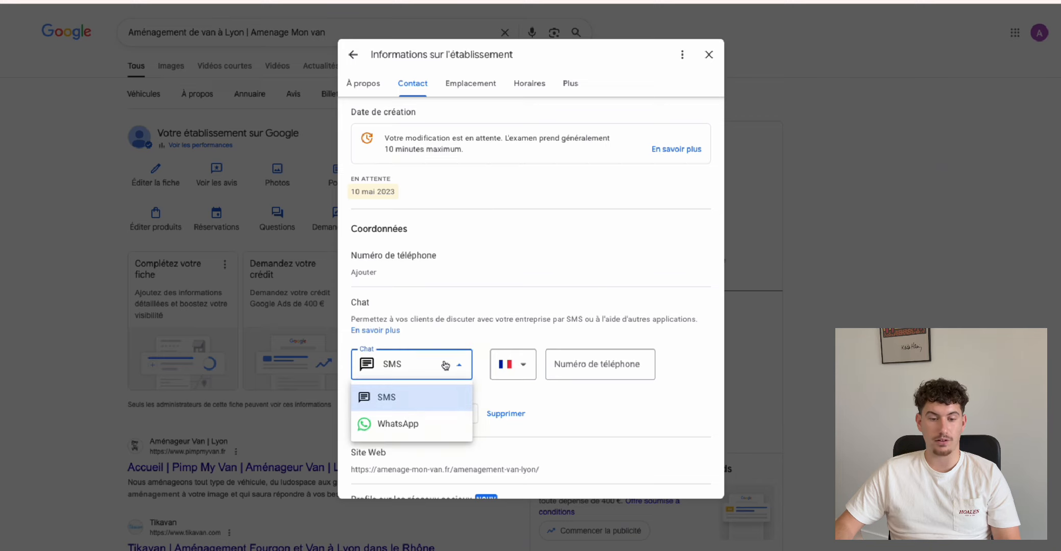
pyautogui.click(568, 409)
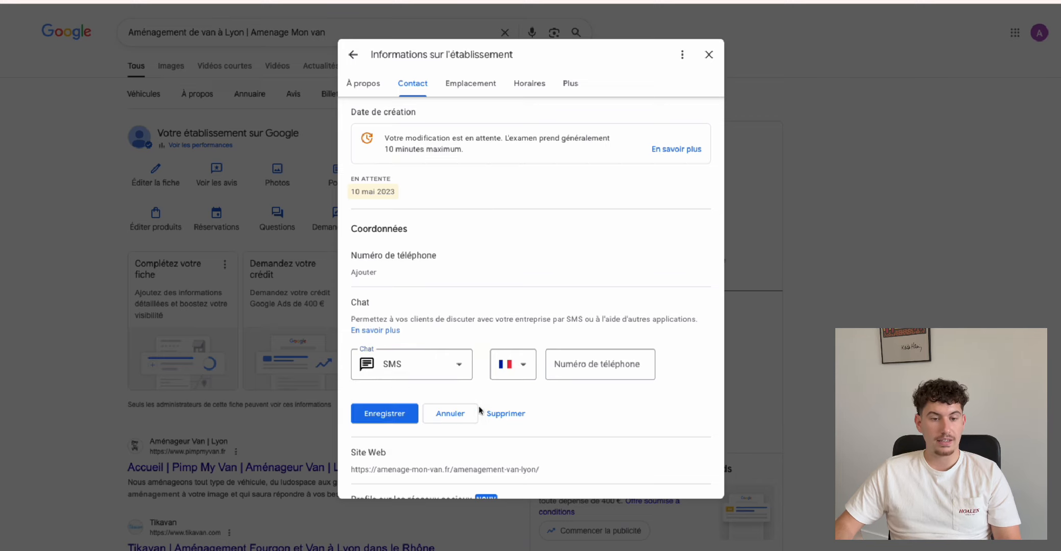
pyautogui.click(469, 421)
# Review the social media profiles, services link and establishment address settings in the business information.
pyautogui.scroll(-2, 470, 424)
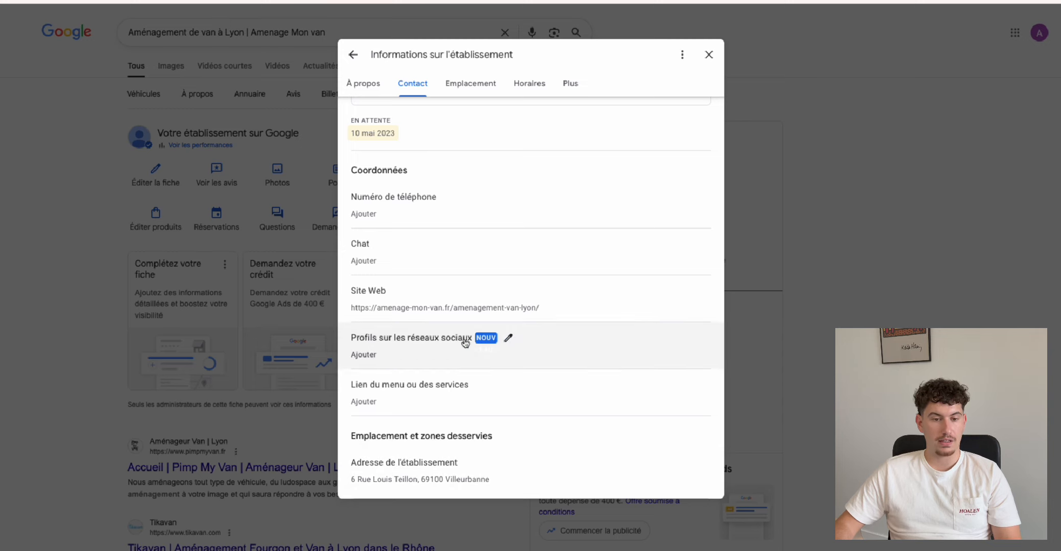
pyautogui.scroll(-2, 433, 408)
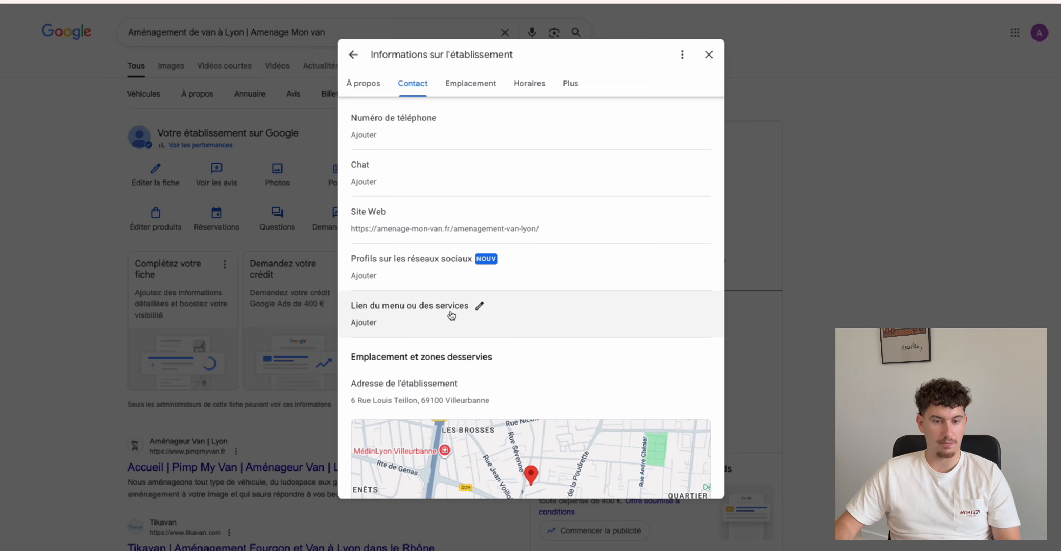
pyautogui.scroll(-1, 491, 315)
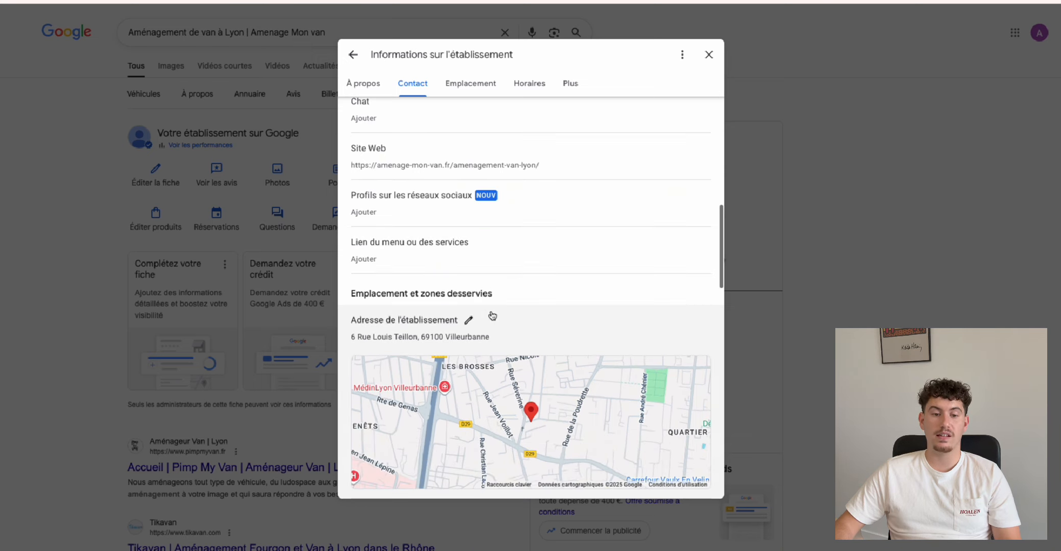
pyautogui.scroll(-1, 429, 314)
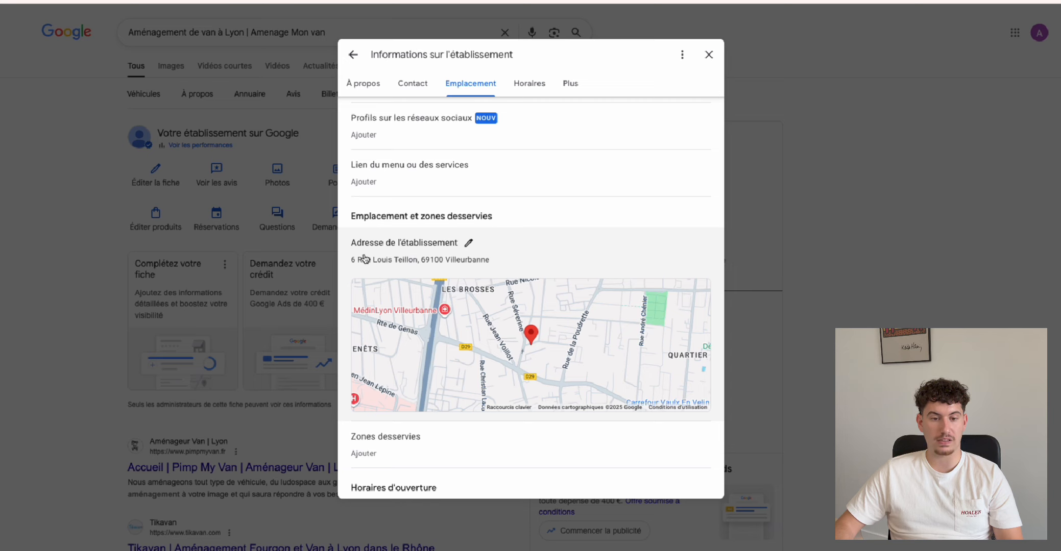
pyautogui.click(469, 246)
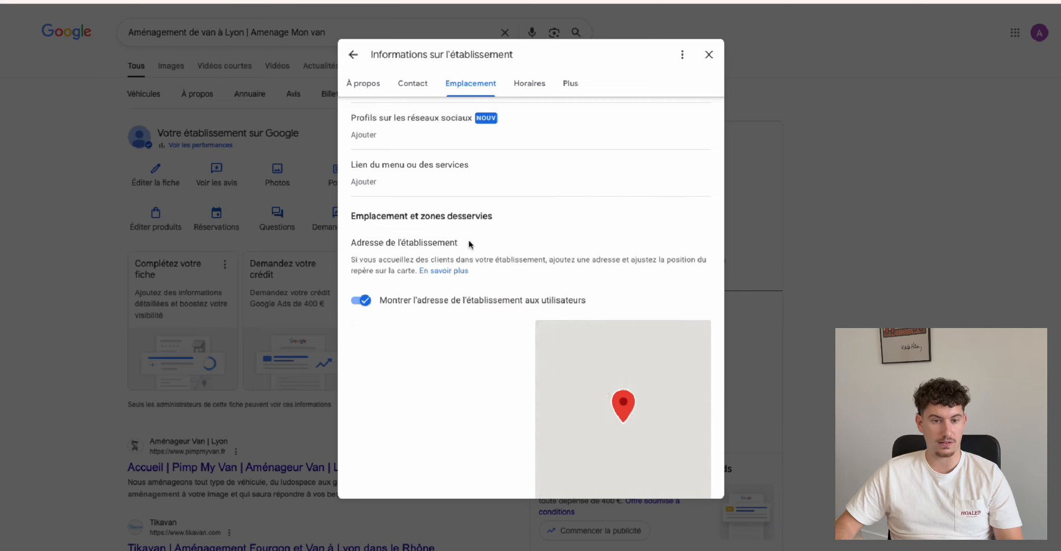
pyautogui.scroll(-5, 444, 274)
# Add Lyon, France to the establishment's served areas.
pyautogui.click(421, 351)
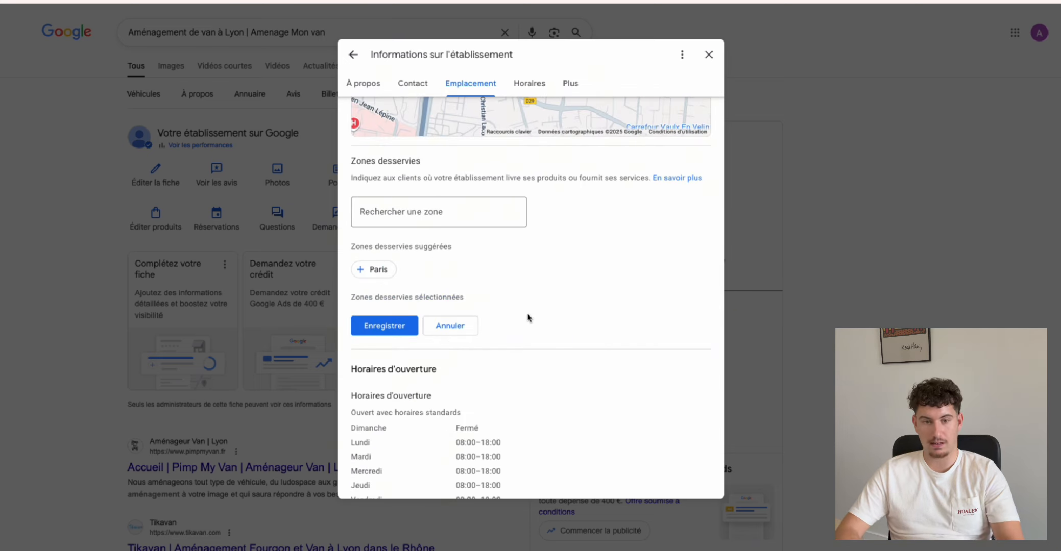
pyautogui.click(388, 211)
pyautogui.write('Lyon')
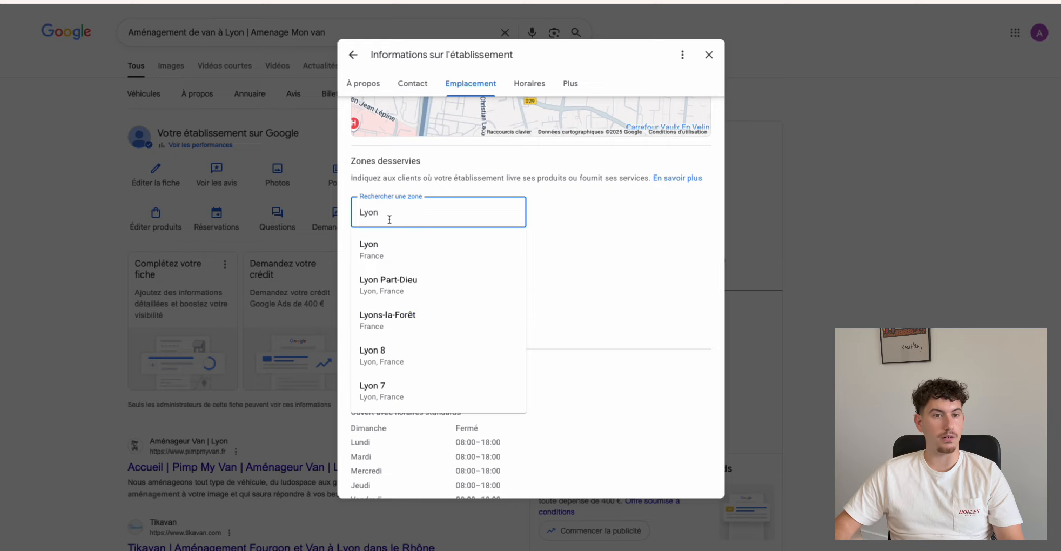
pyautogui.click(389, 245)
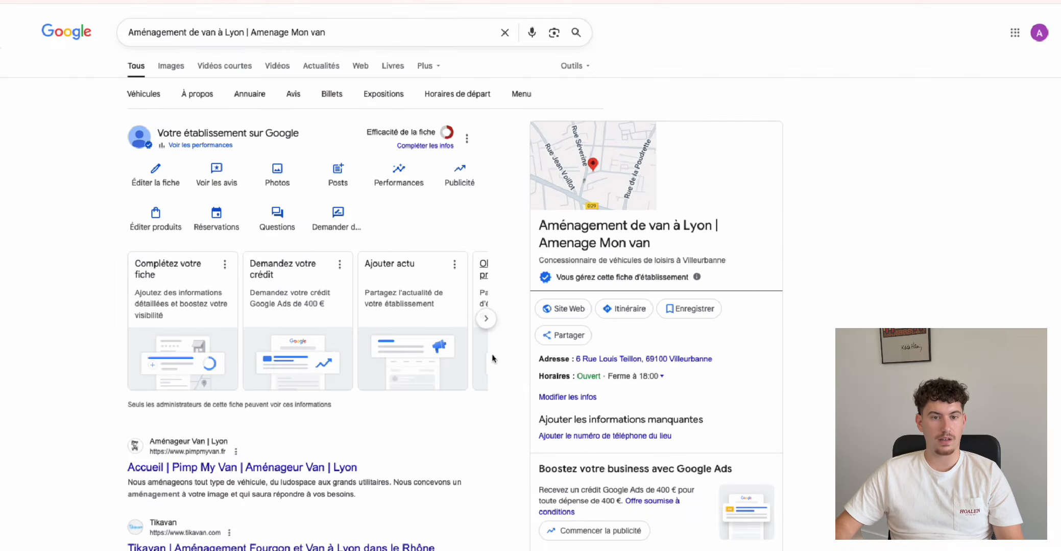
# Examine the guided profile completion up to its store photo stage, and exit it without adding images.
pyautogui.scroll(-1, 507, 360)
pyautogui.scroll(1, 507, 360)
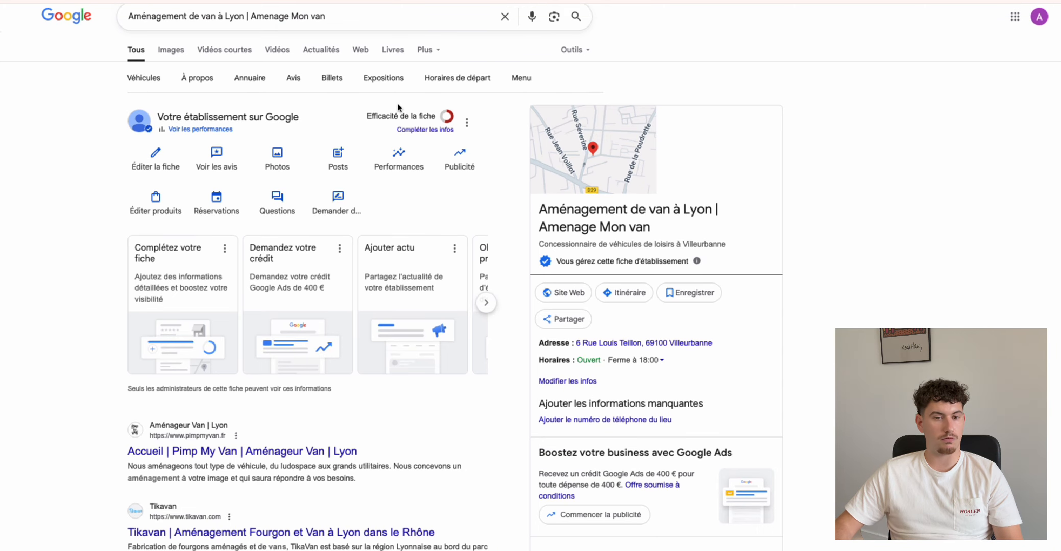
pyautogui.click(428, 129)
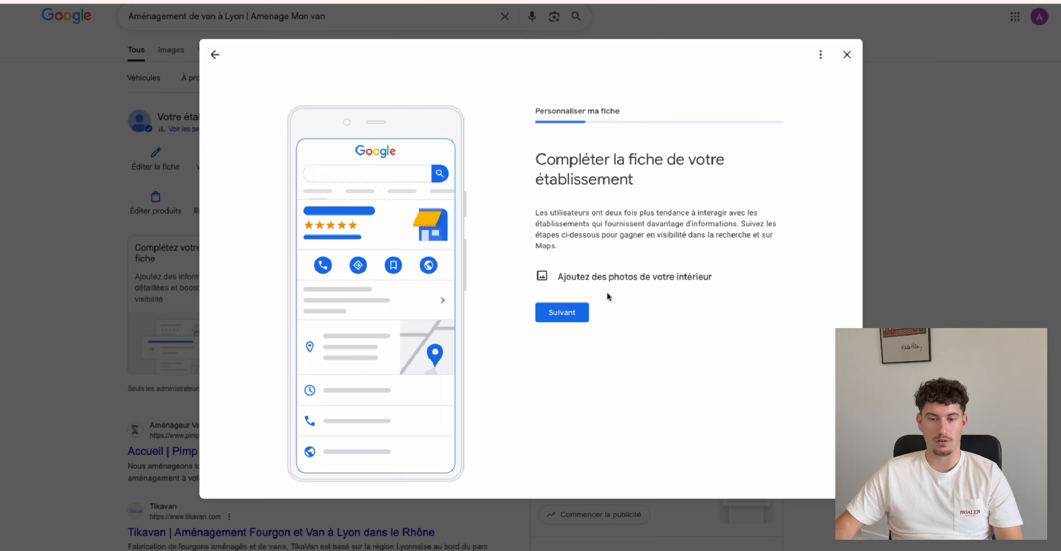
pyautogui.moveTo(534, 275); pyautogui.dragTo(703, 277)
pyautogui.click(719, 306)
pyautogui.click(580, 313)
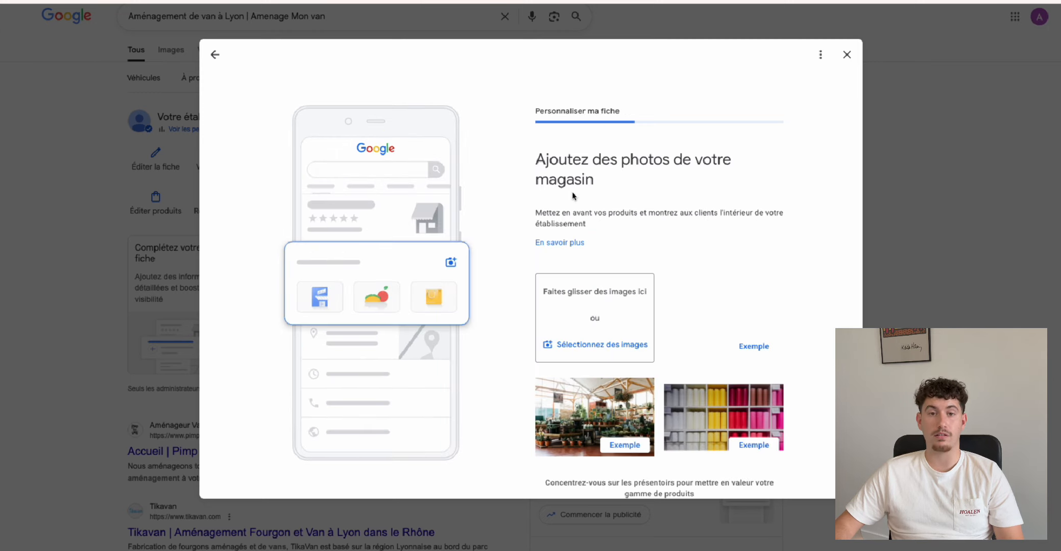
pyautogui.scroll(-1, 603, 291)
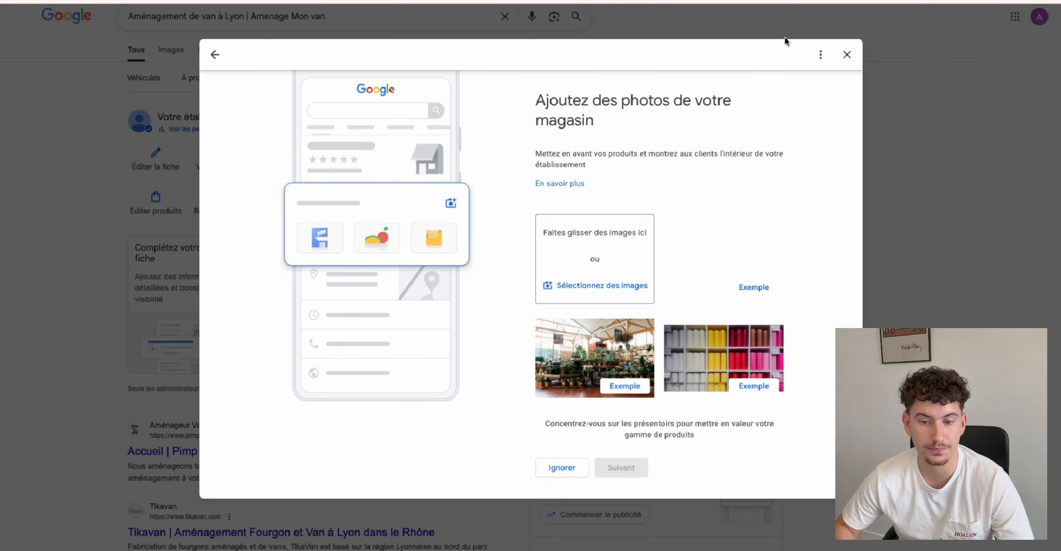
pyautogui.click(845, 55)
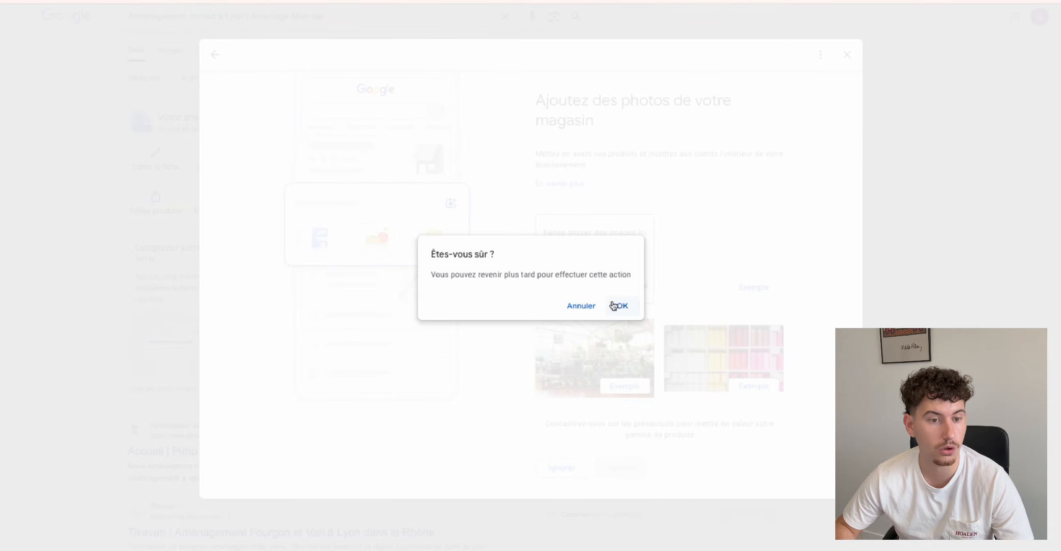
pyautogui.click(613, 306)
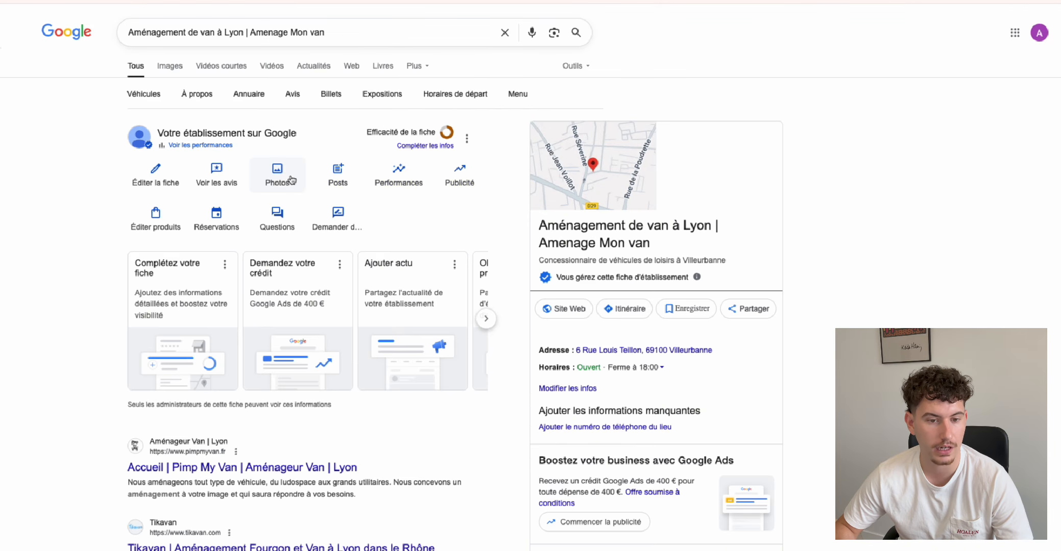
# Open the photo options of the business profile.
pyautogui.click(283, 177)
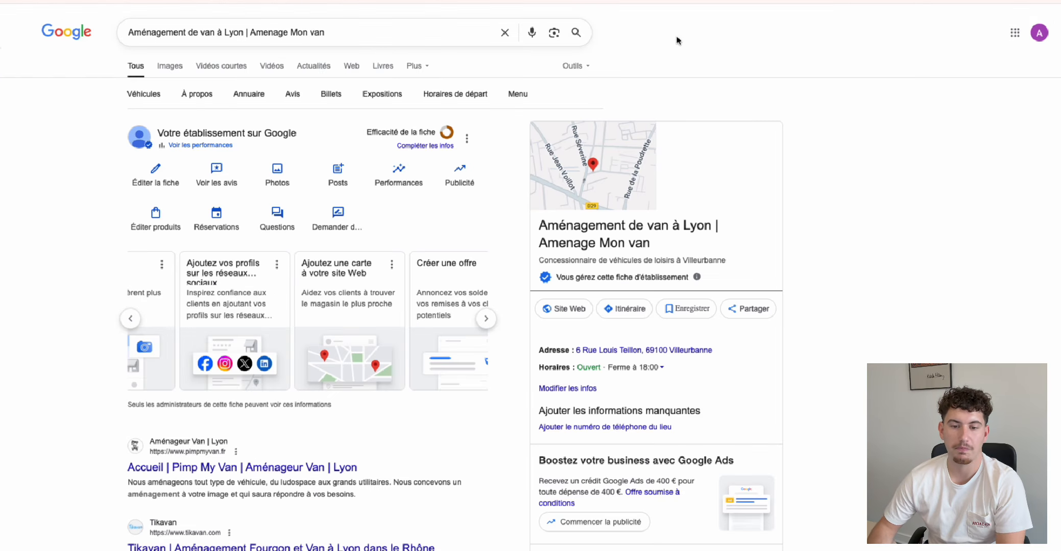